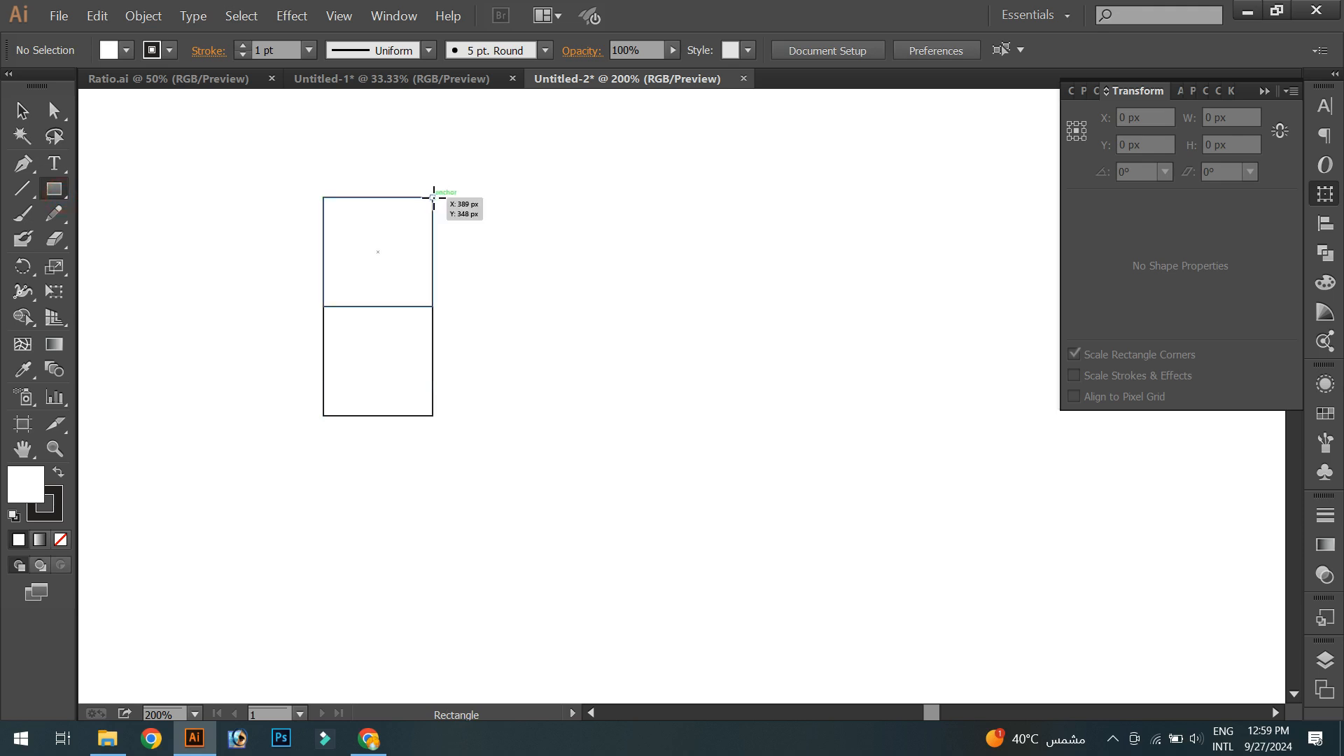
# - Draw a 156 px square beside the two stacked squares and a 234 px square beneath them
pyautogui.moveTo(433, 306); pyautogui.dragTo(453, 393)
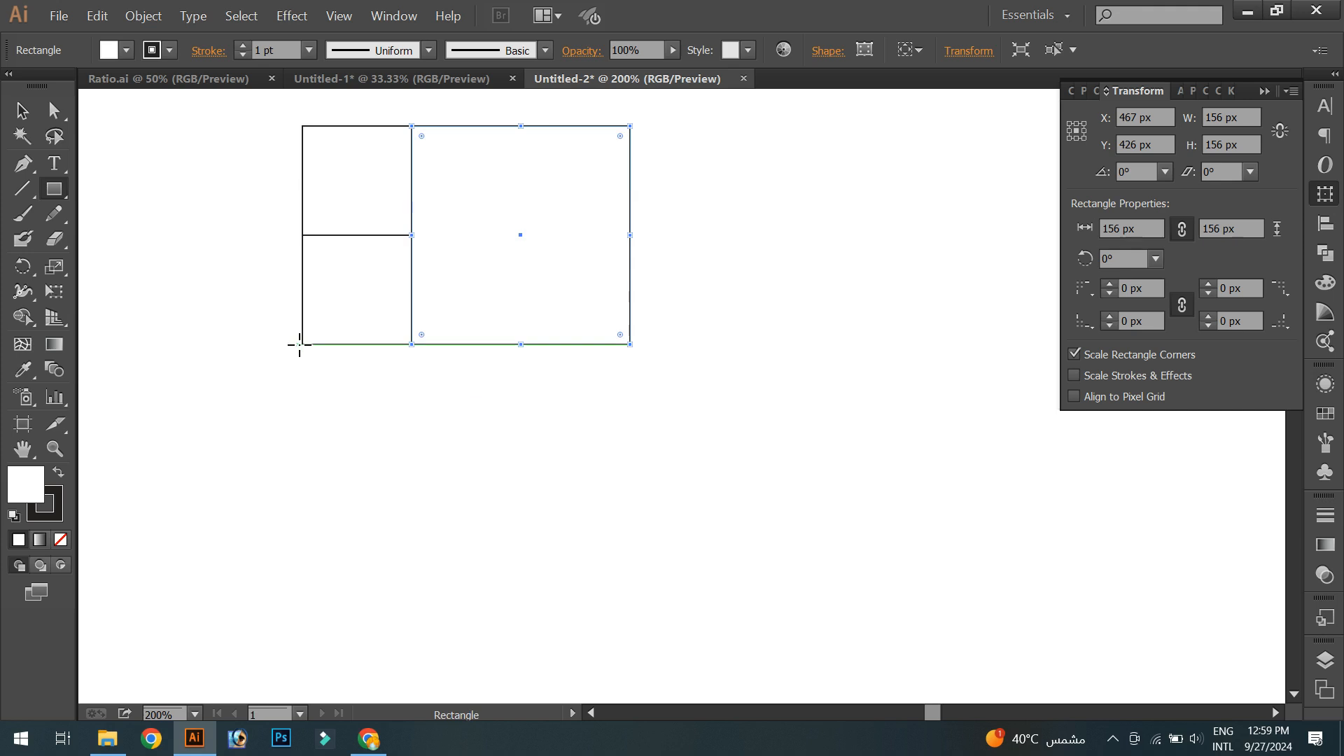
pyautogui.moveTo(303, 344); pyautogui.dragTo(496, 388)
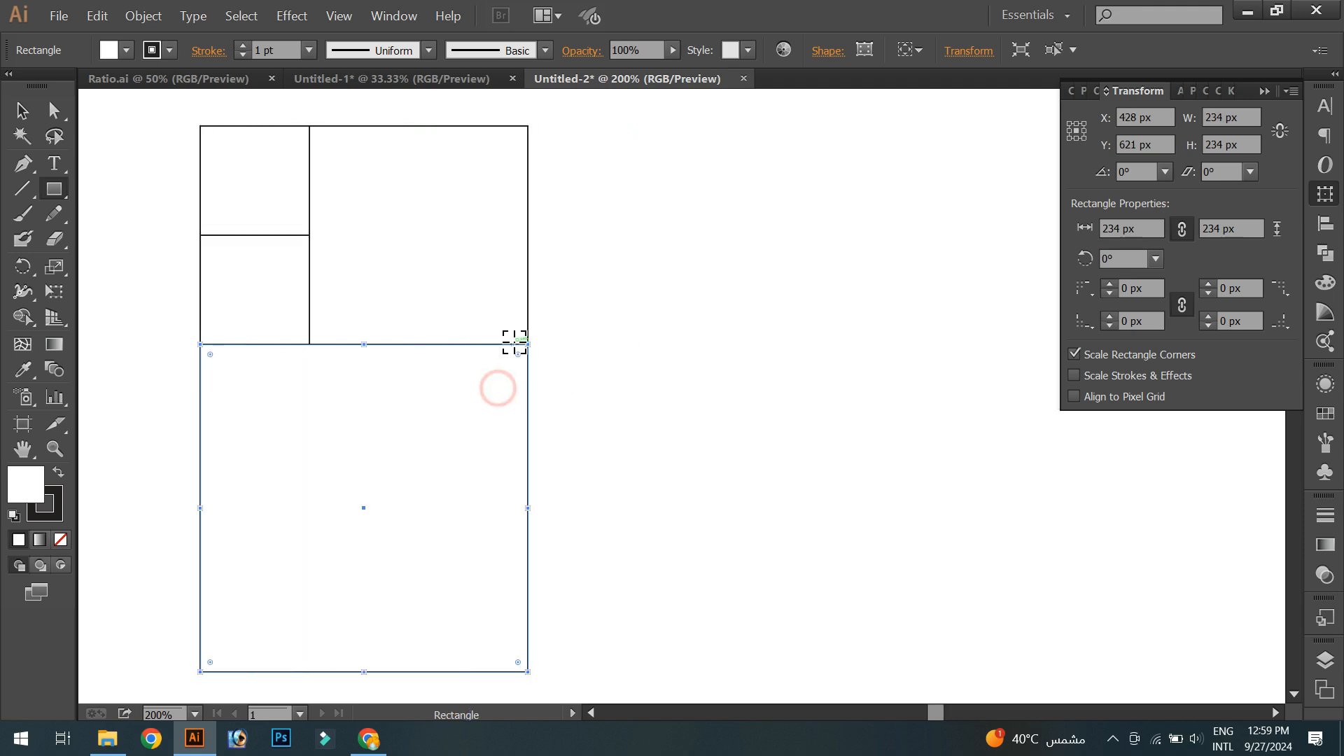
# - Draw a 390 px square along the right side of the golden-ratio grid
pyautogui.scroll(-1, 515, 341)
pyautogui.moveTo(525, 181); pyautogui.dragTo(540, 588)
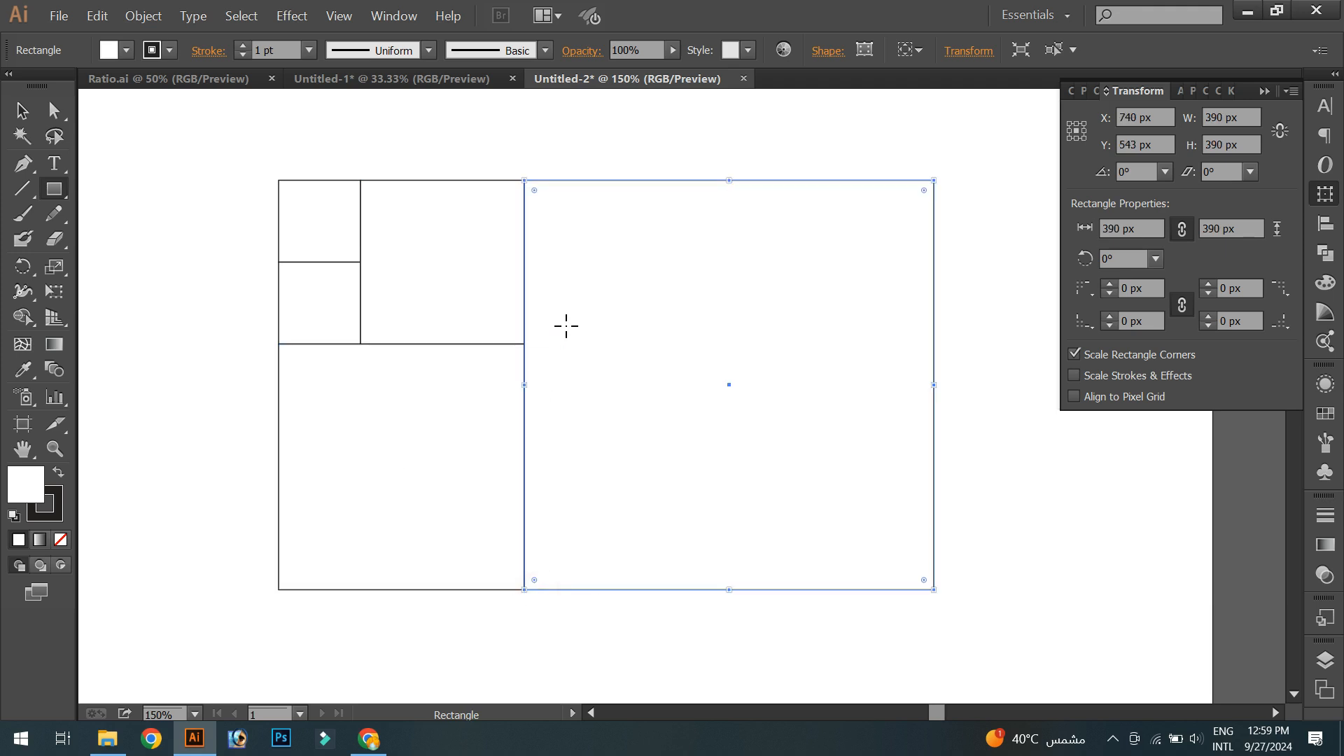
pyautogui.scroll(-1, 565, 324)
pyautogui.click(21, 109)
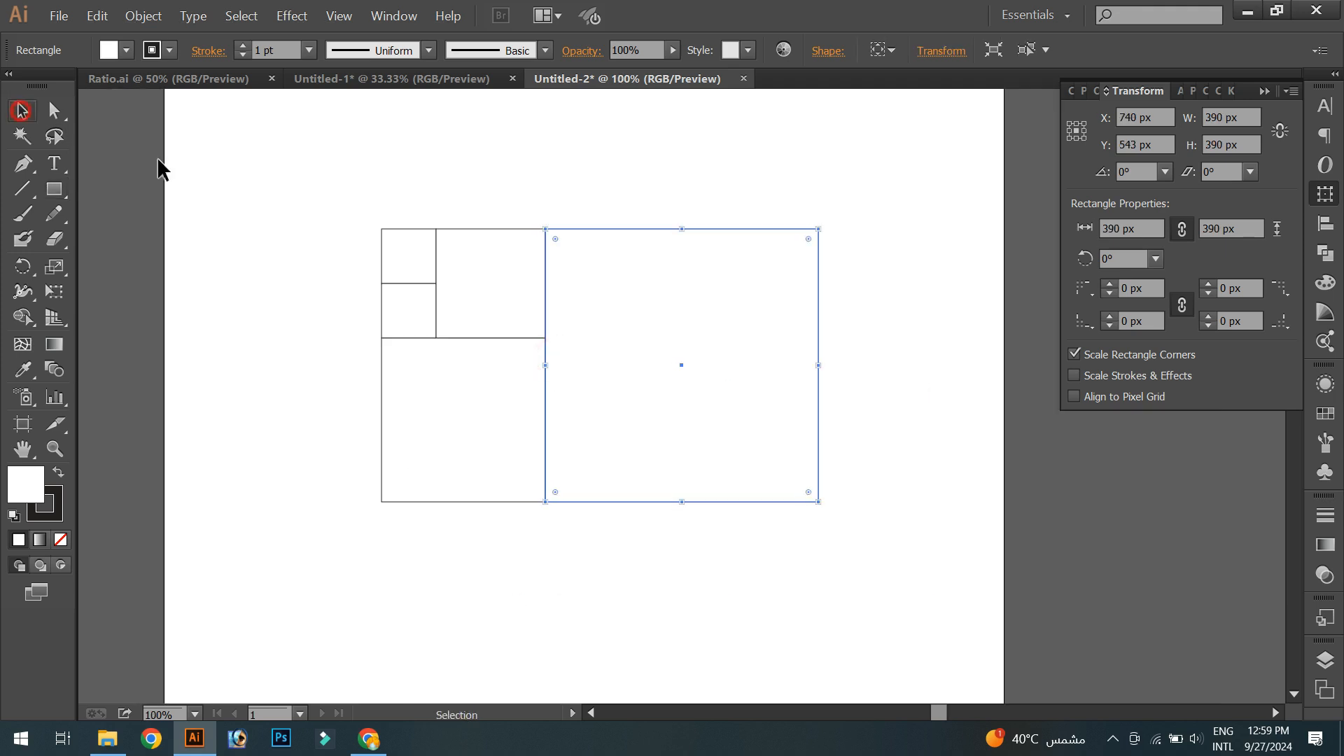
# - Select all the squares, copy them and paste a copy in front
pyautogui.click(290, 187)
pyautogui.moveTo(285, 180); pyautogui.dragTo(918, 590)
pyautogui.click(98, 15)
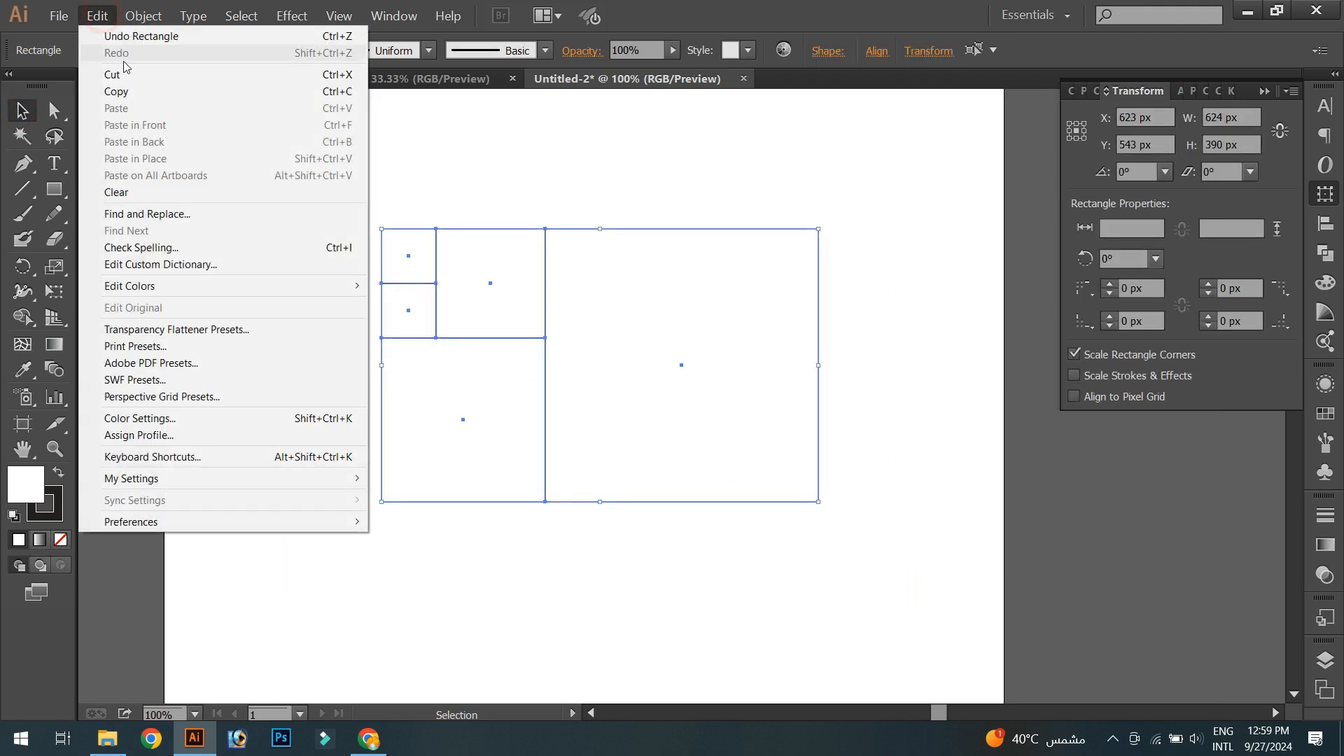
pyautogui.click(125, 91)
pyautogui.click(102, 19)
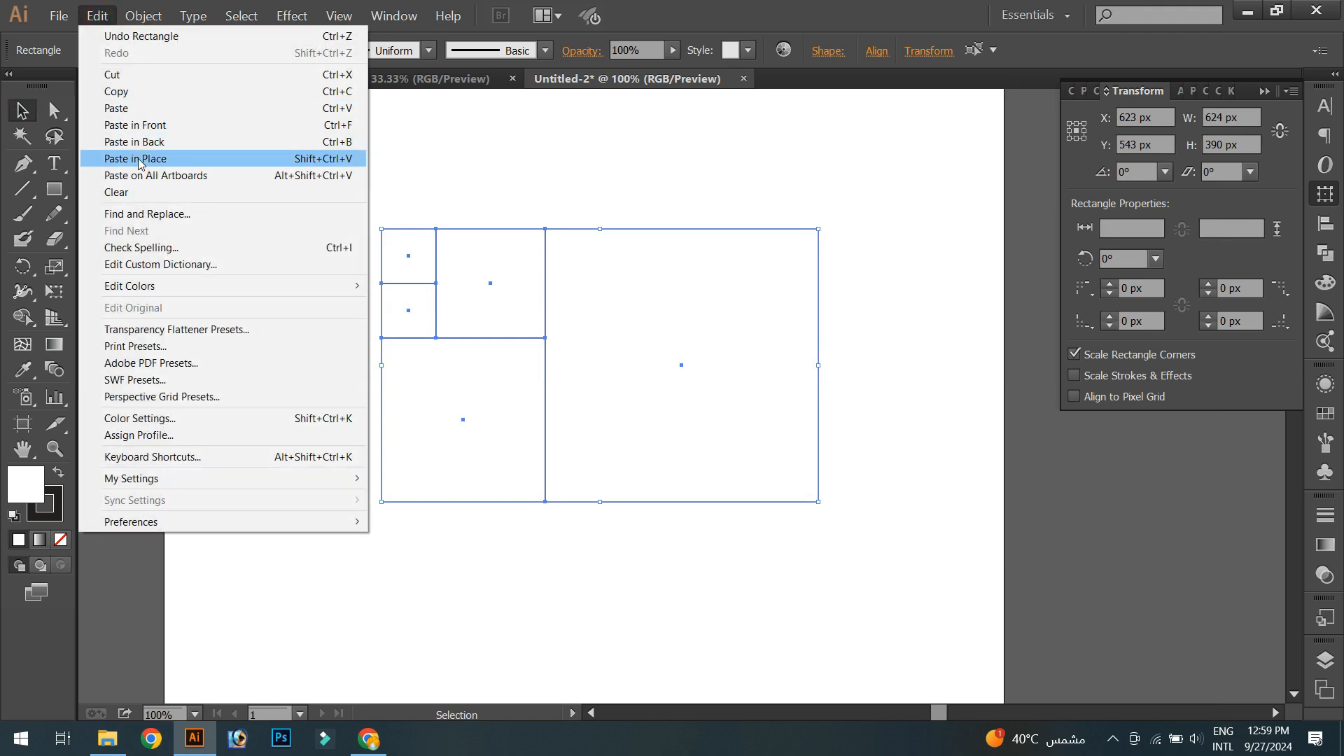
pyautogui.click(135, 126)
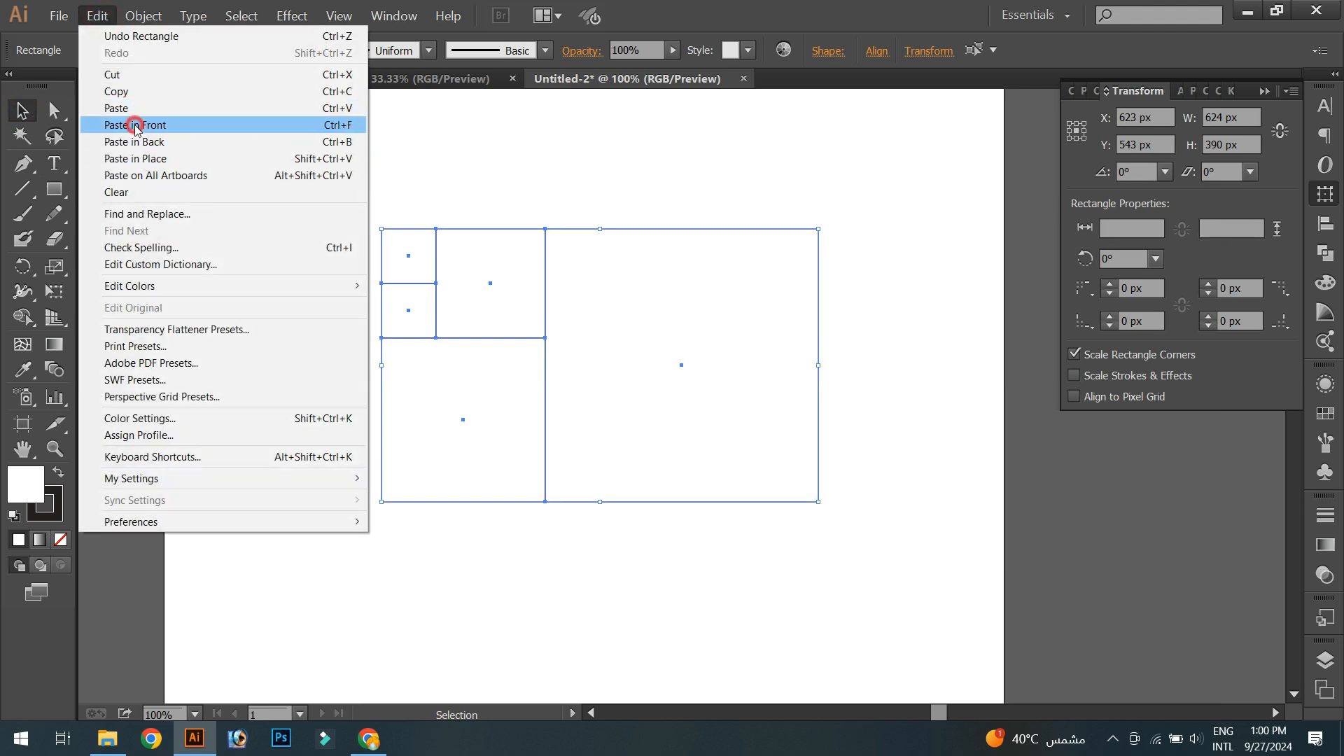
pyautogui.click(337, 273)
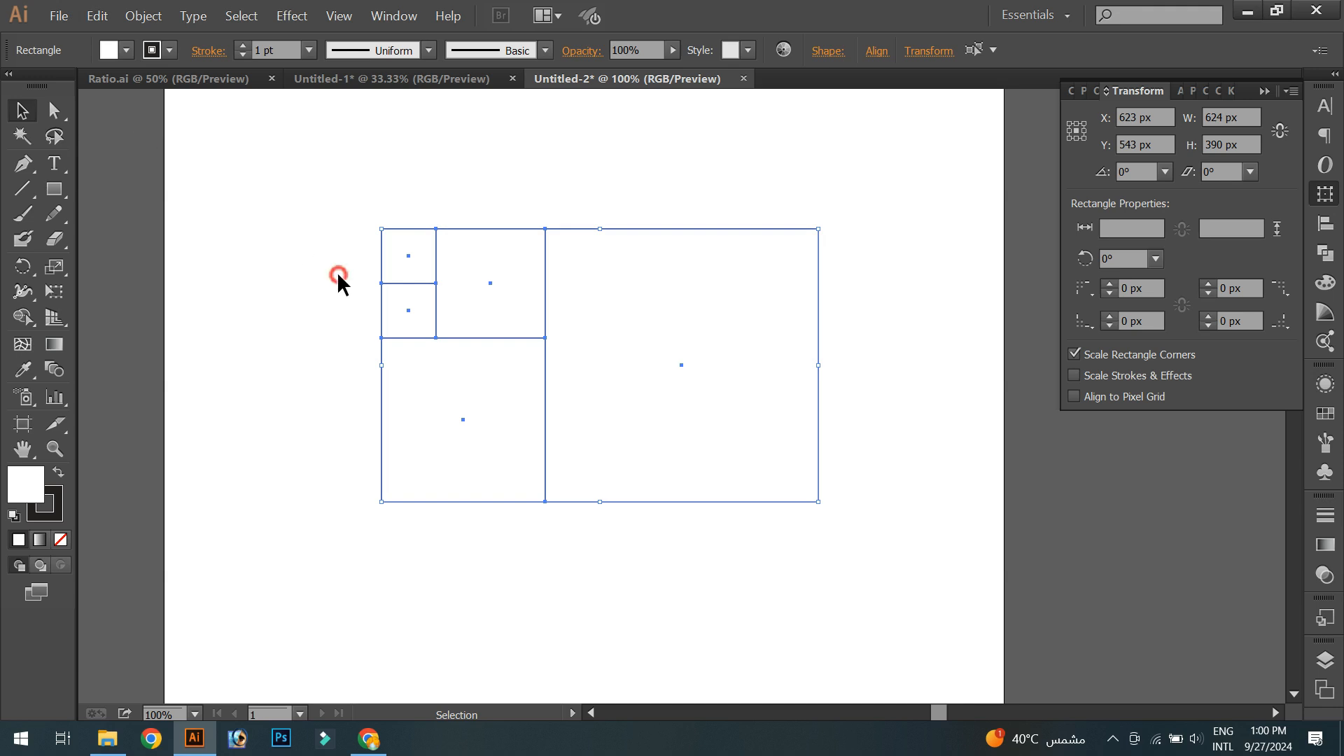
# - Round the corners of the 390 px square to 195 px, turning it into a circle
pyautogui.click(816, 338)
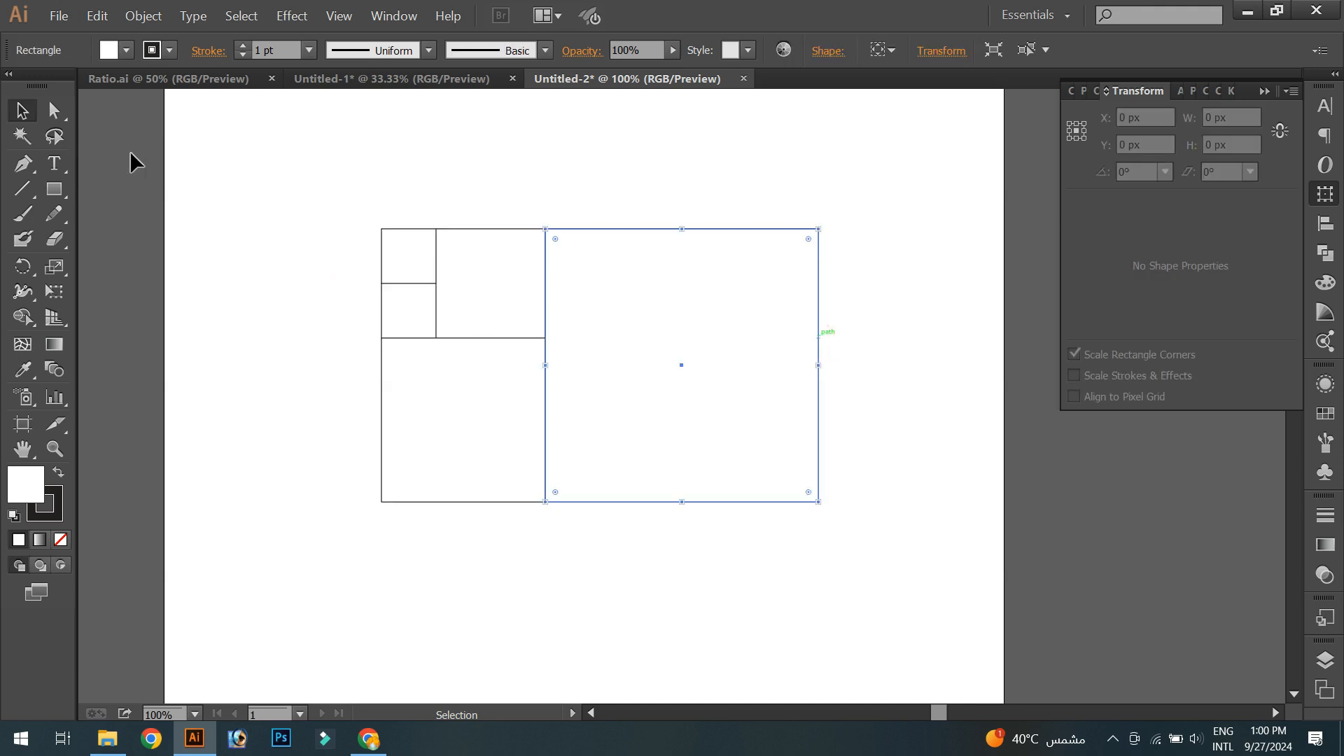
pyautogui.click(55, 110)
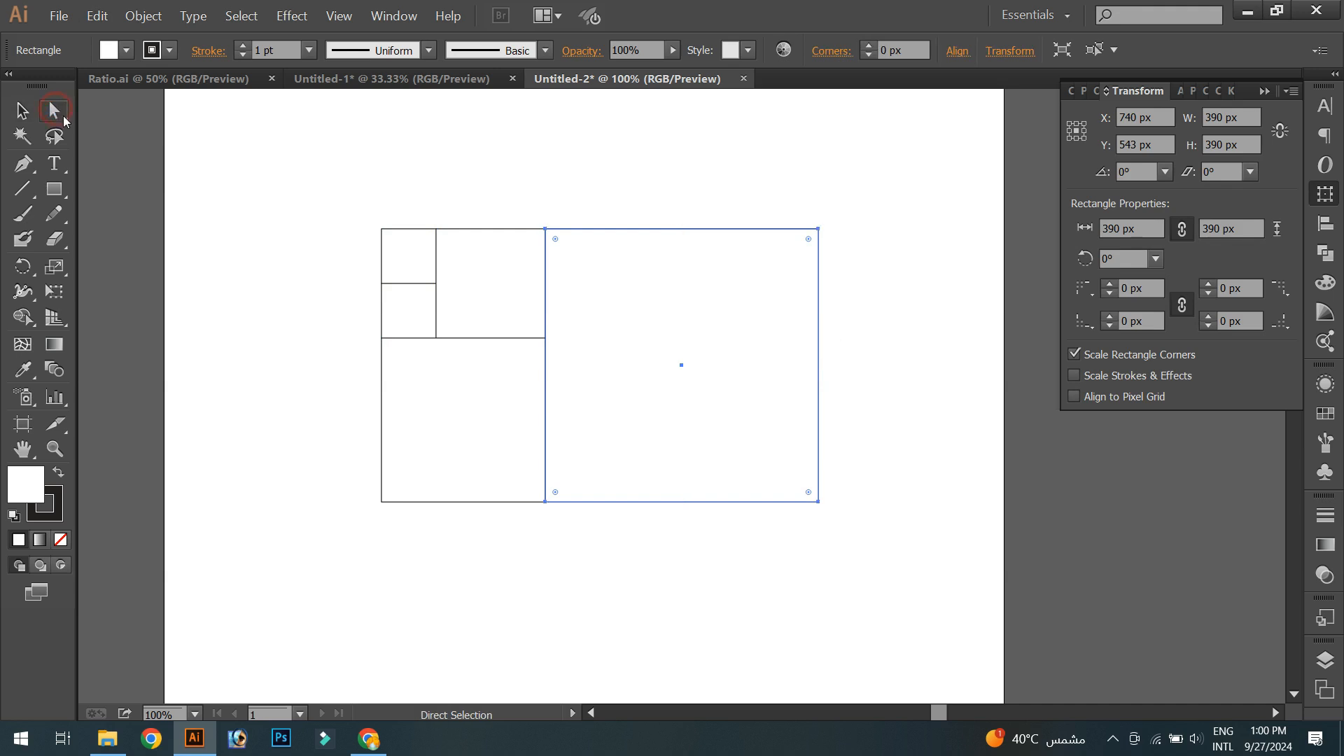
pyautogui.moveTo(808, 240); pyautogui.dragTo(429, 503)
pyautogui.click(21, 110)
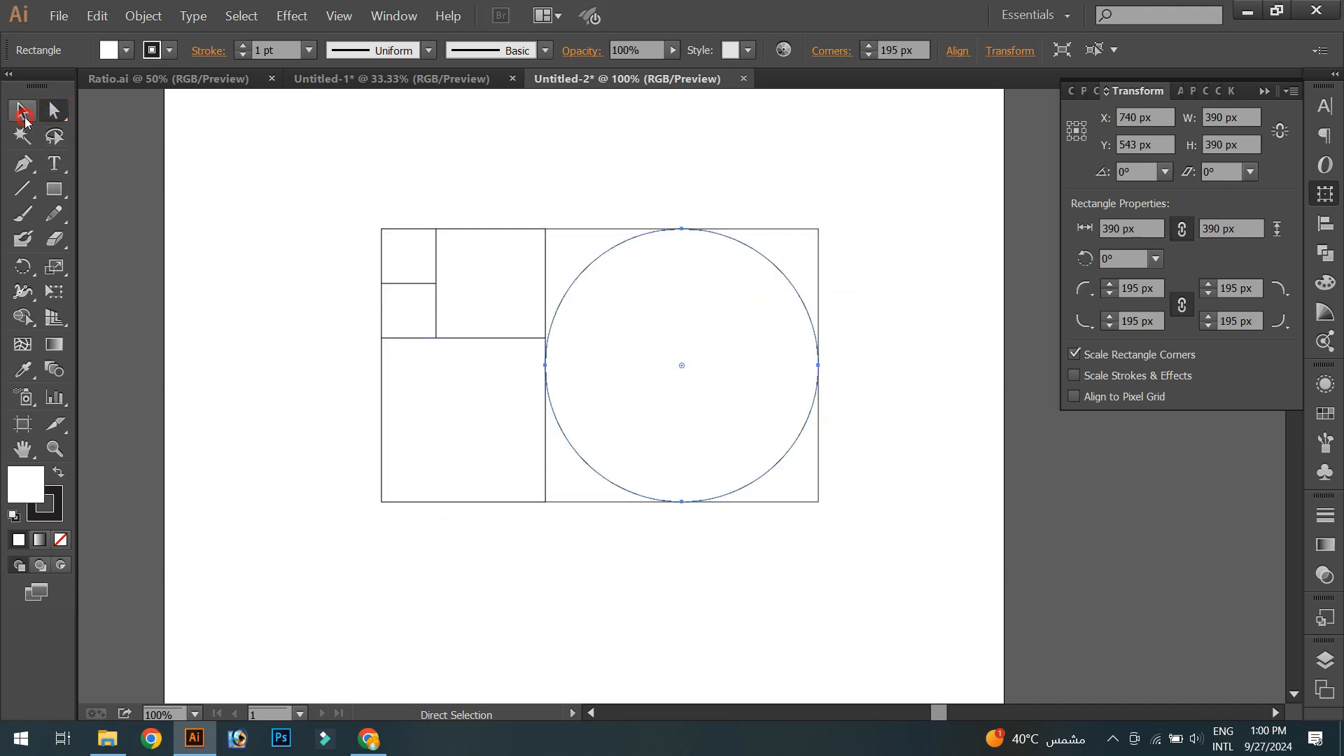
pyautogui.click(245, 290)
# - Round the 234 px square's corners to 117 px to turn it into a circle
pyautogui.click(381, 435)
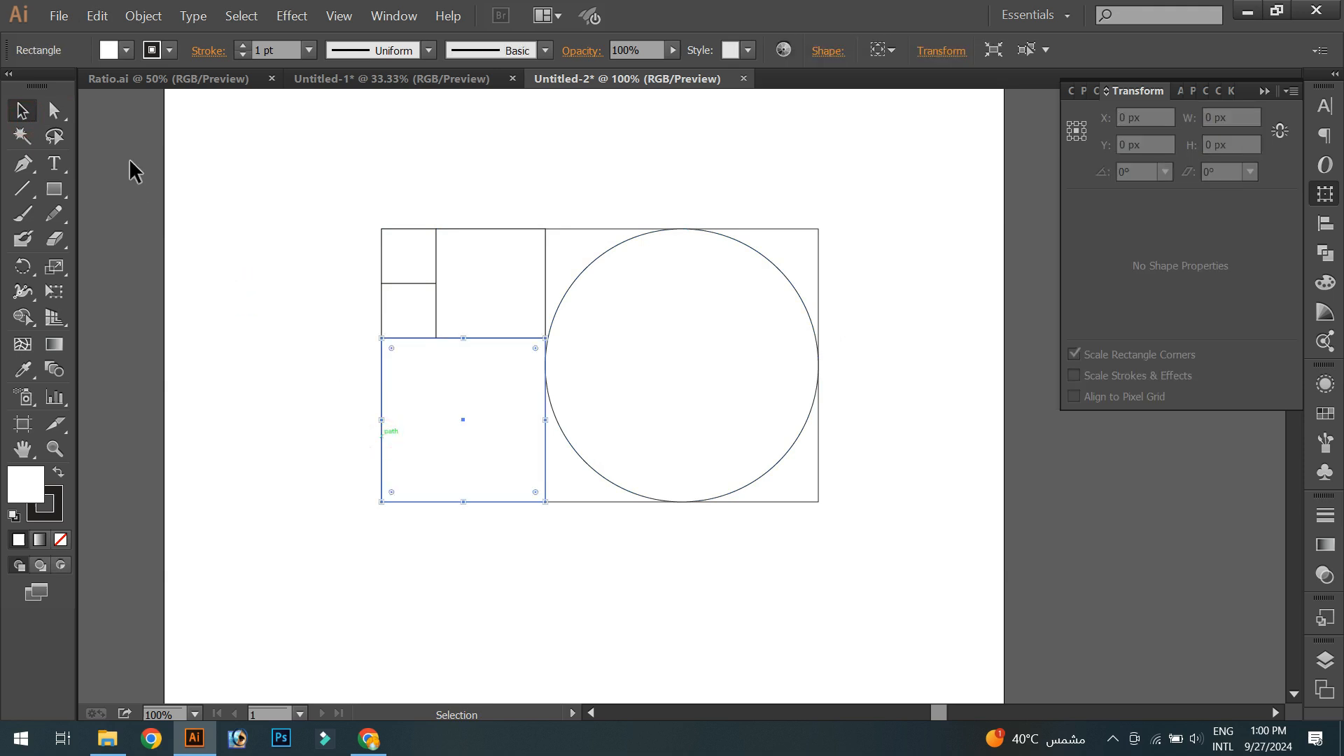
pyautogui.click(55, 110)
pyautogui.moveTo(391, 348); pyautogui.dragTo(595, 537)
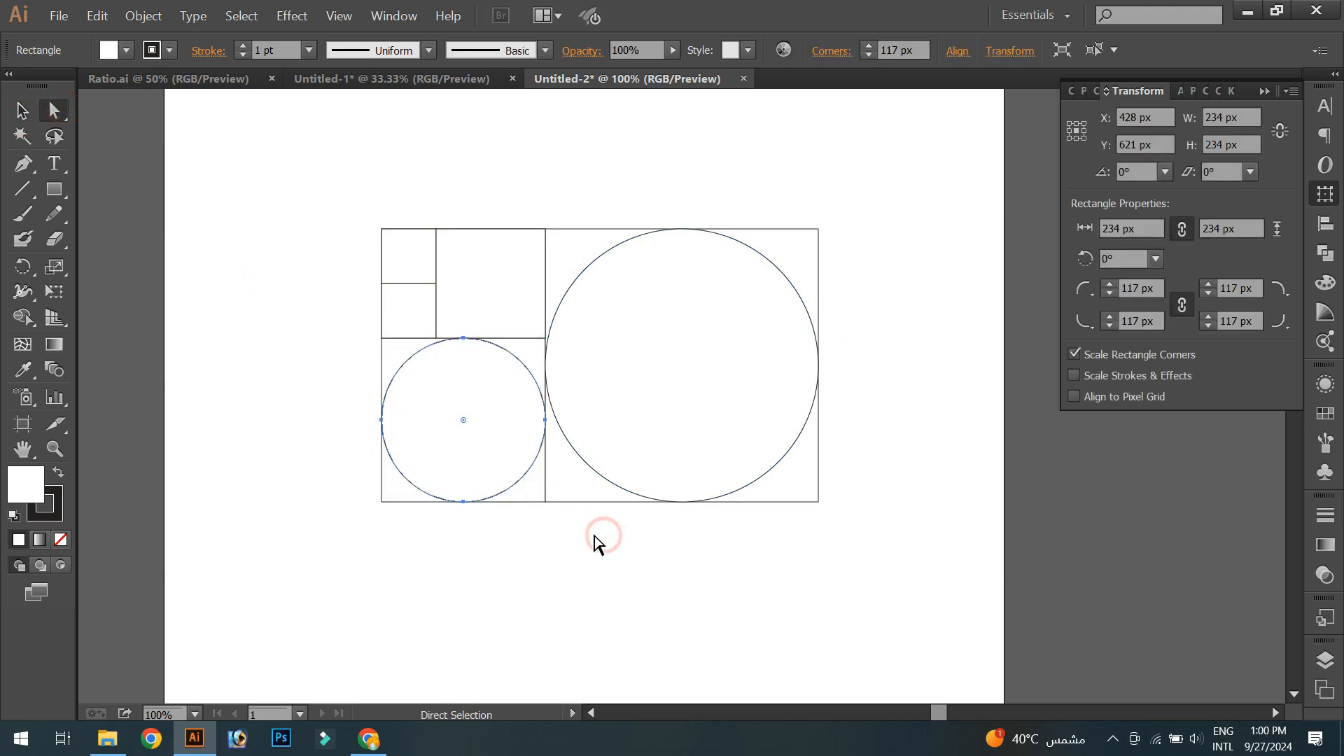
pyautogui.click(22, 111)
pyautogui.click(214, 206)
# - Round the 156 px square's corners to 78 px to turn it into a circle
pyautogui.click(543, 266)
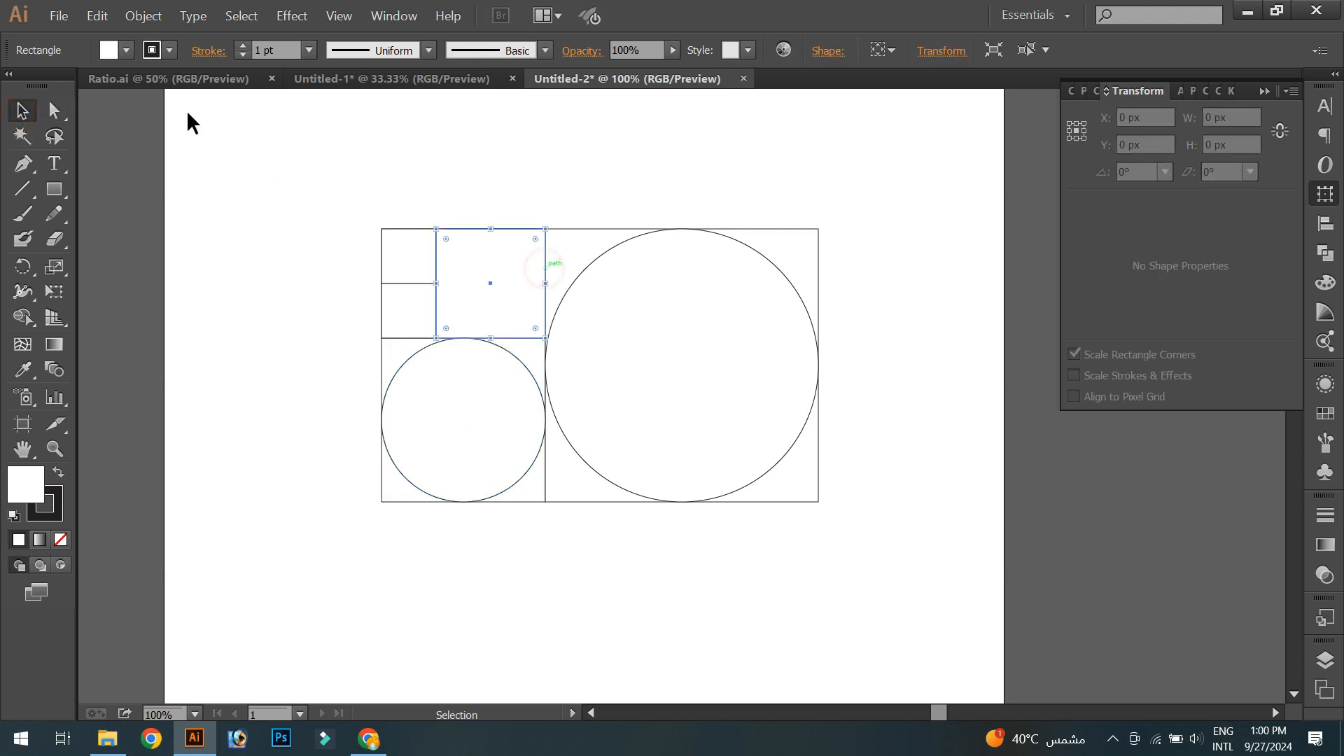
pyautogui.click(55, 110)
pyautogui.moveTo(537, 240); pyautogui.dragTo(201, 435)
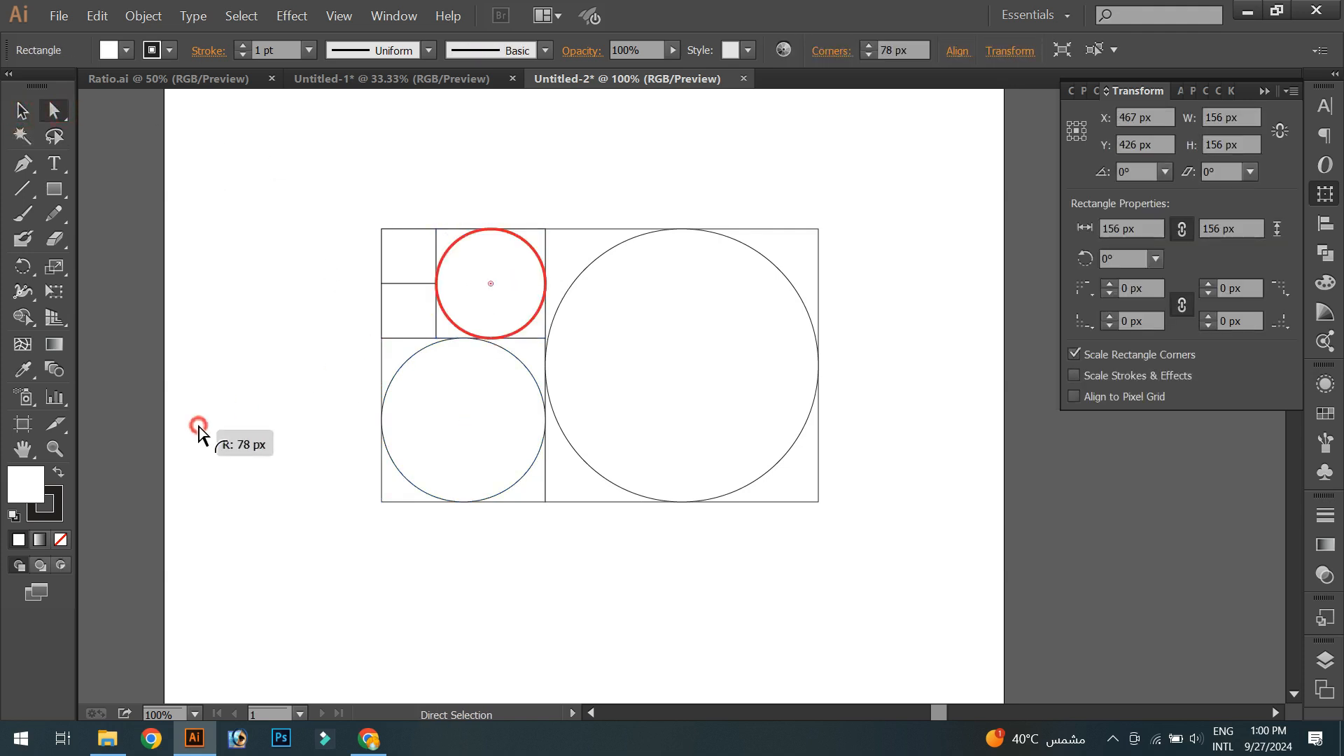
pyautogui.click(22, 110)
pyautogui.click(264, 245)
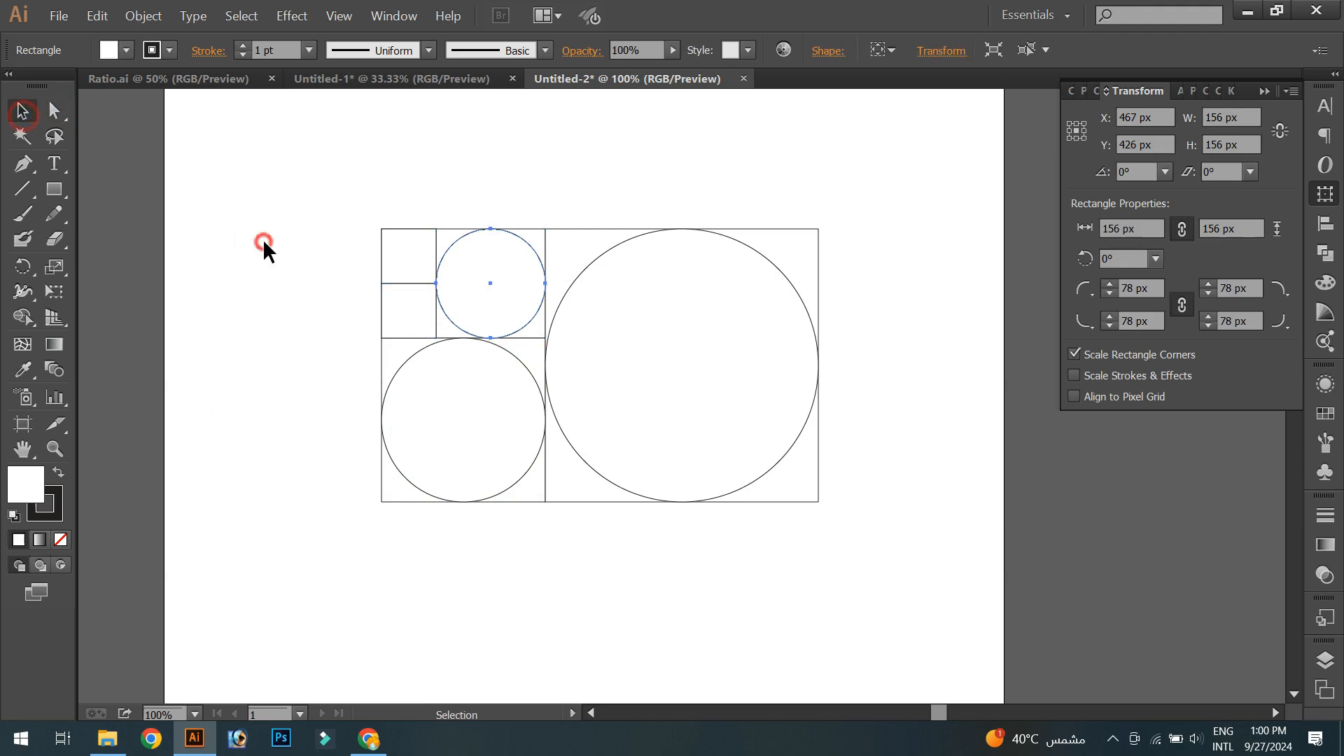
# - Round the smallest 78 px square's corners to 39 px to turn it into a circle
pyautogui.click(432, 247)
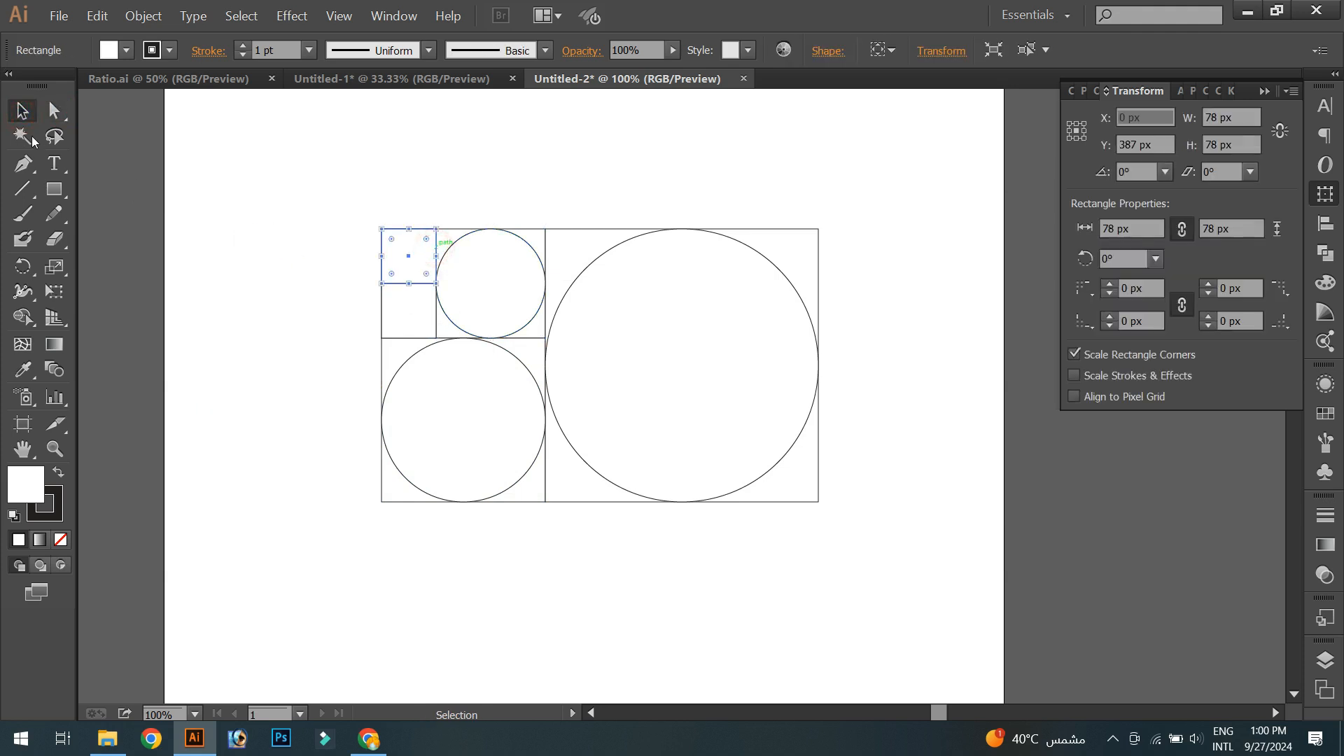
pyautogui.click(55, 110)
pyautogui.moveTo(394, 239); pyautogui.dragTo(436, 293)
pyautogui.click(22, 111)
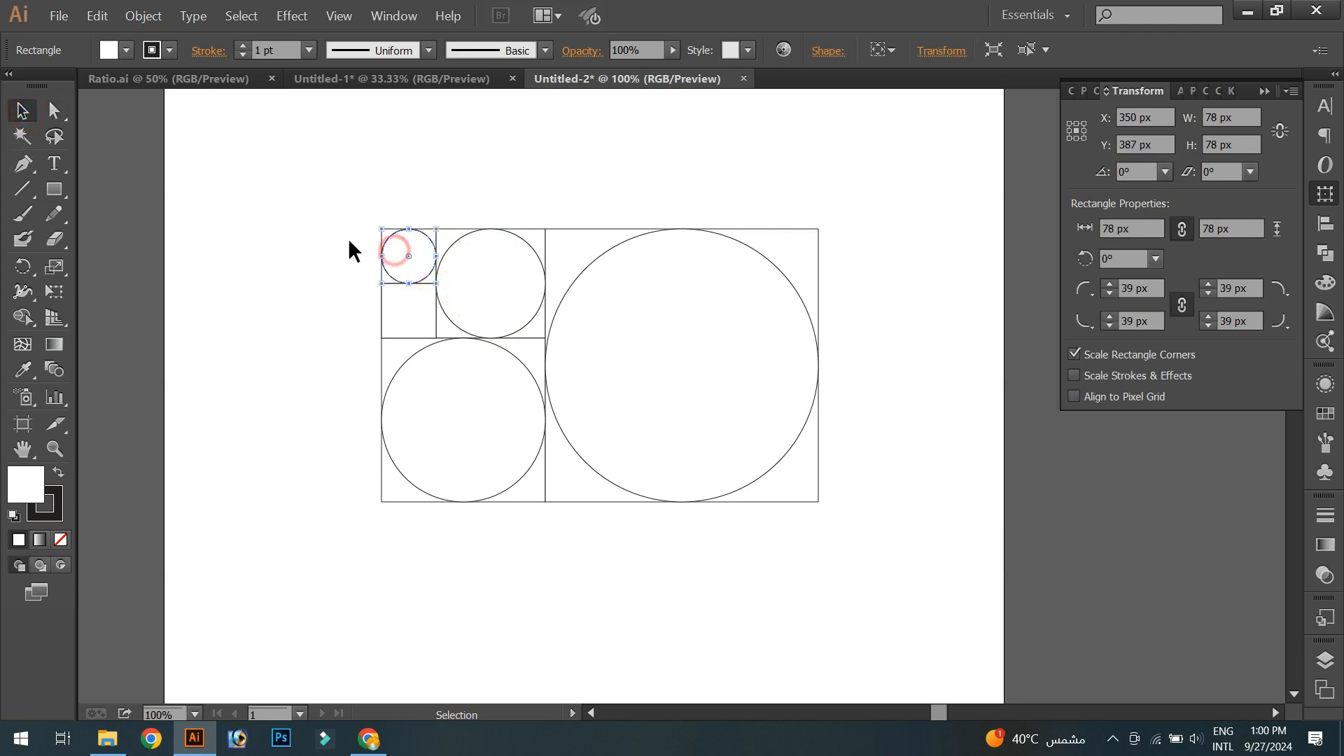
pyautogui.moveTo(234, 189); pyautogui.dragTo(915, 632)
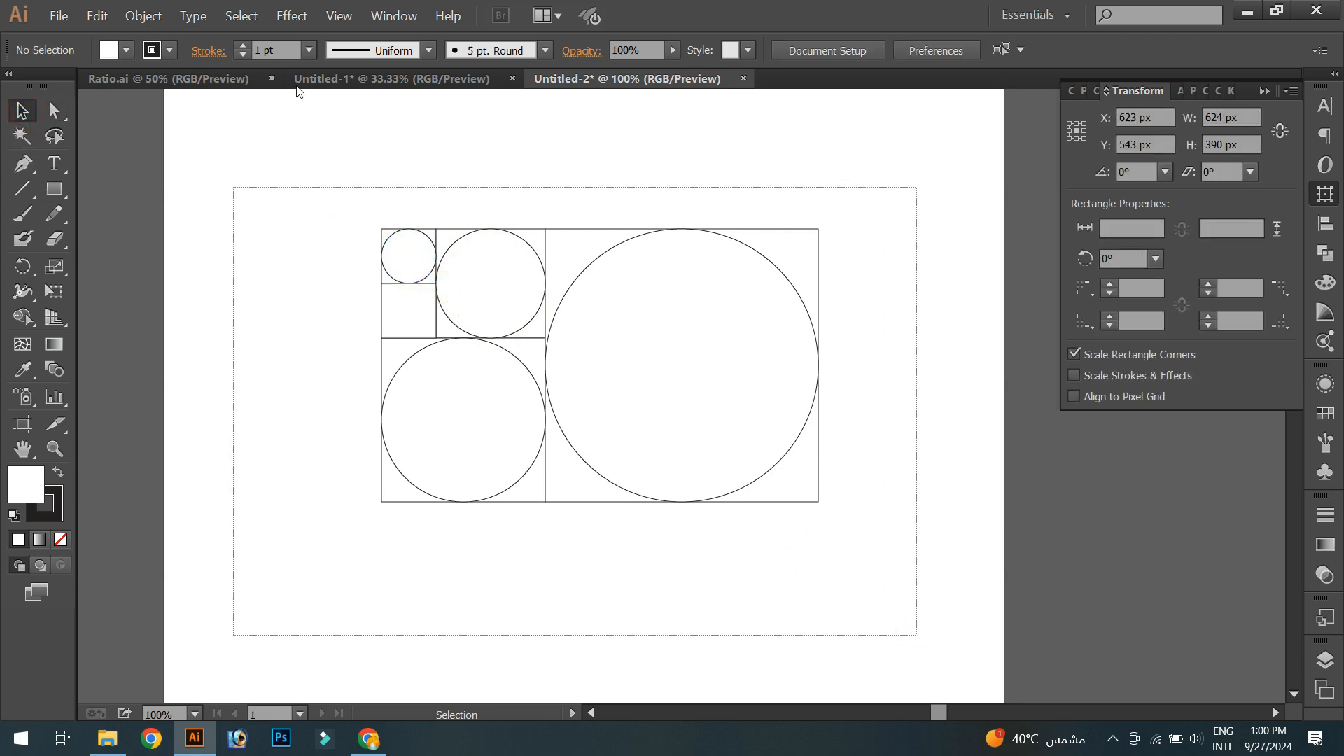
pyautogui.click(308, 54)
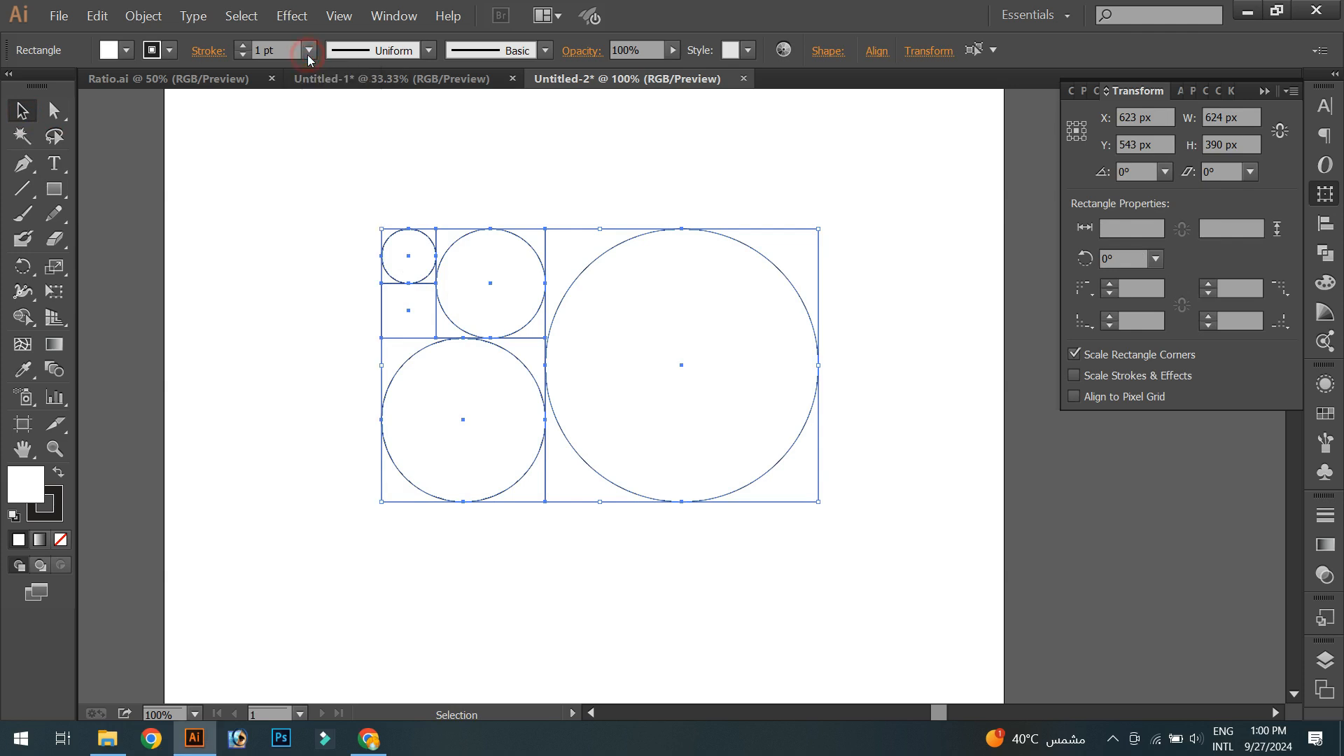
pyautogui.click(265, 198)
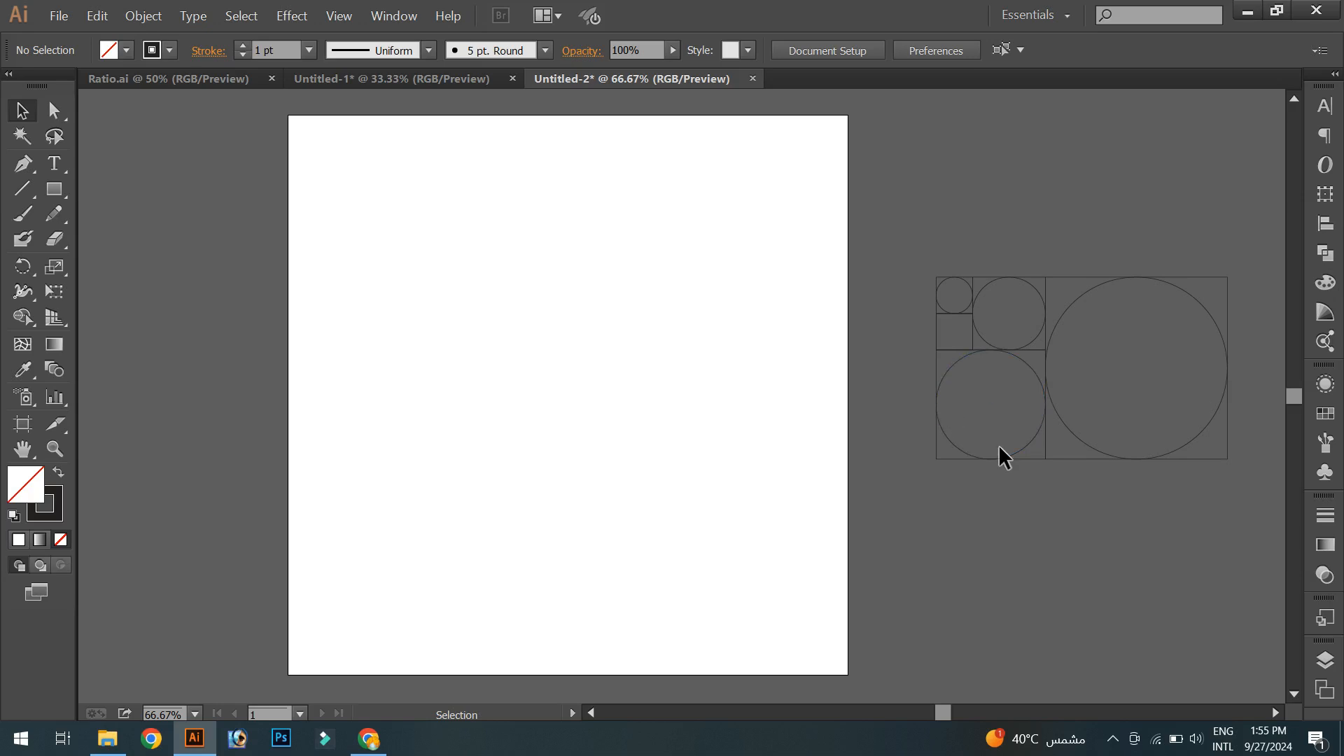
# - Move a copy of the four circles from the grid onto the artboard
pyautogui.click(1020, 458)
pyautogui.keyDown('shift'); pyautogui.click(1128, 459); pyautogui.keyUp('shift')
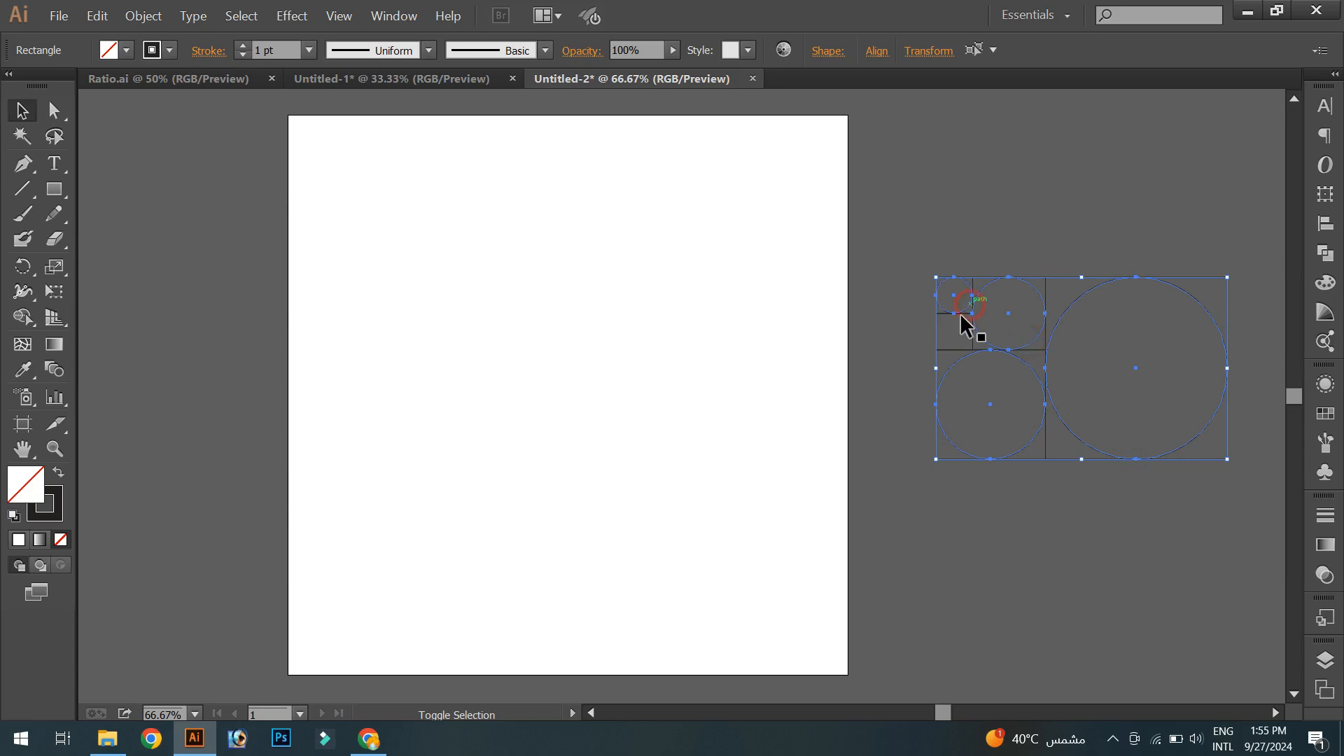
pyautogui.moveTo(972, 459); pyautogui.dragTo(470, 468)
pyautogui.click(543, 553)
# - Align the four circles on a common centre so they form concentric rings
pyautogui.moveTo(326, 210); pyautogui.dragTo(894, 587)
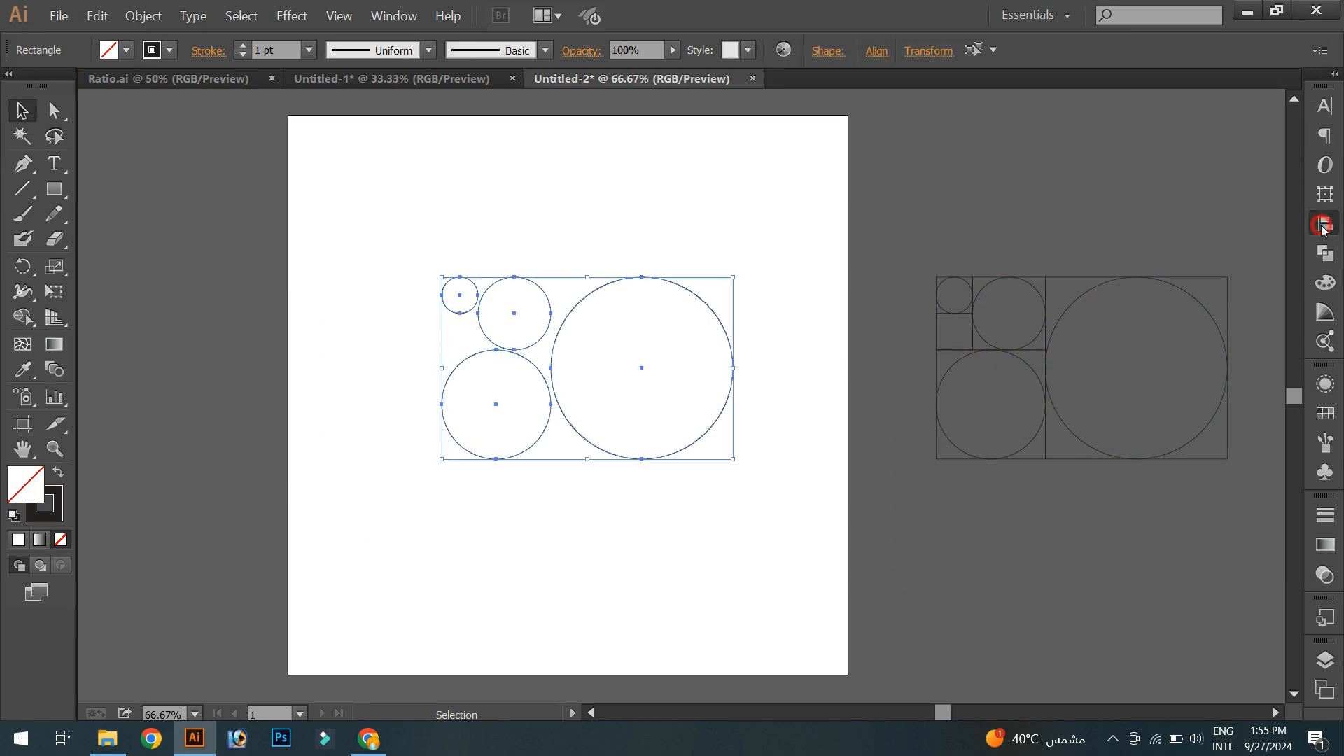
pyautogui.click(1325, 223)
pyautogui.click(1273, 259)
pyautogui.click(1230, 283)
pyautogui.click(1120, 135)
pyautogui.click(1246, 137)
pyautogui.click(660, 484)
pyautogui.moveTo(328, 450); pyautogui.dragTo(692, 361)
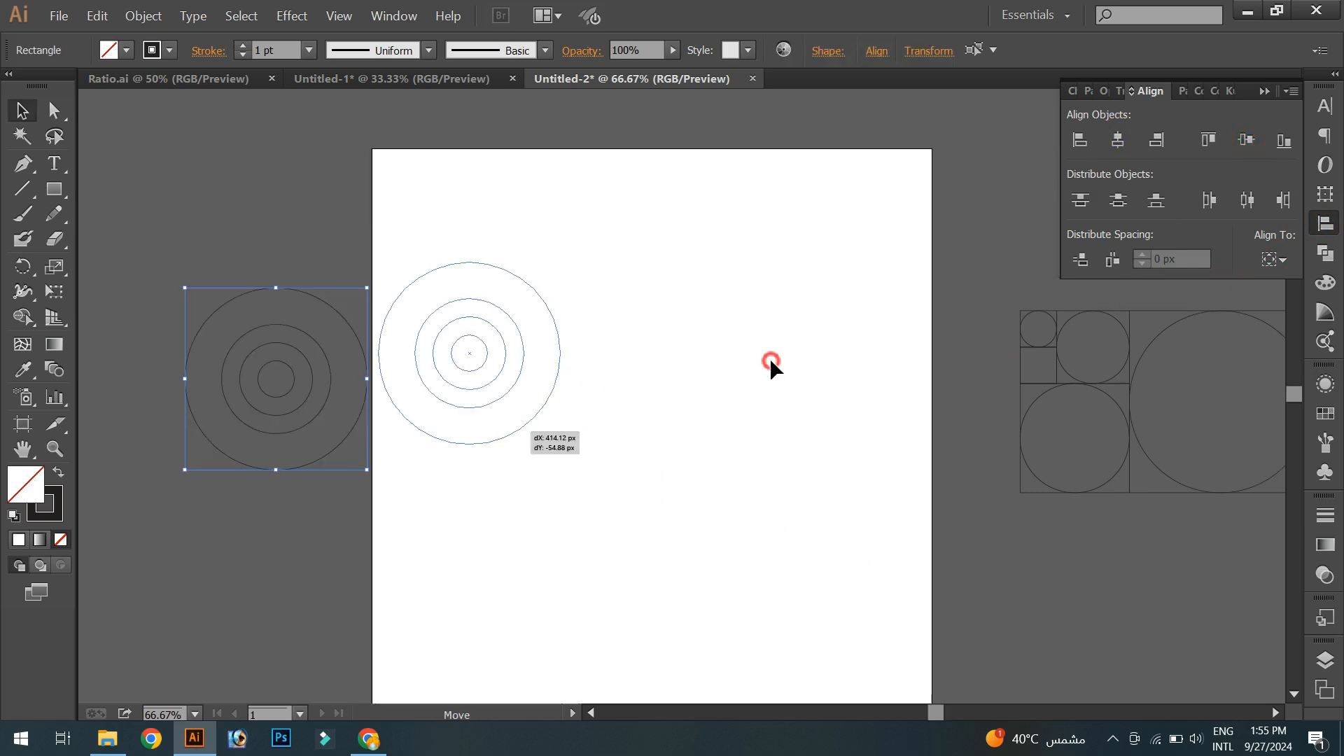
pyautogui.click(718, 443)
pyautogui.moveTo(730, 458); pyautogui.dragTo(697, 406)
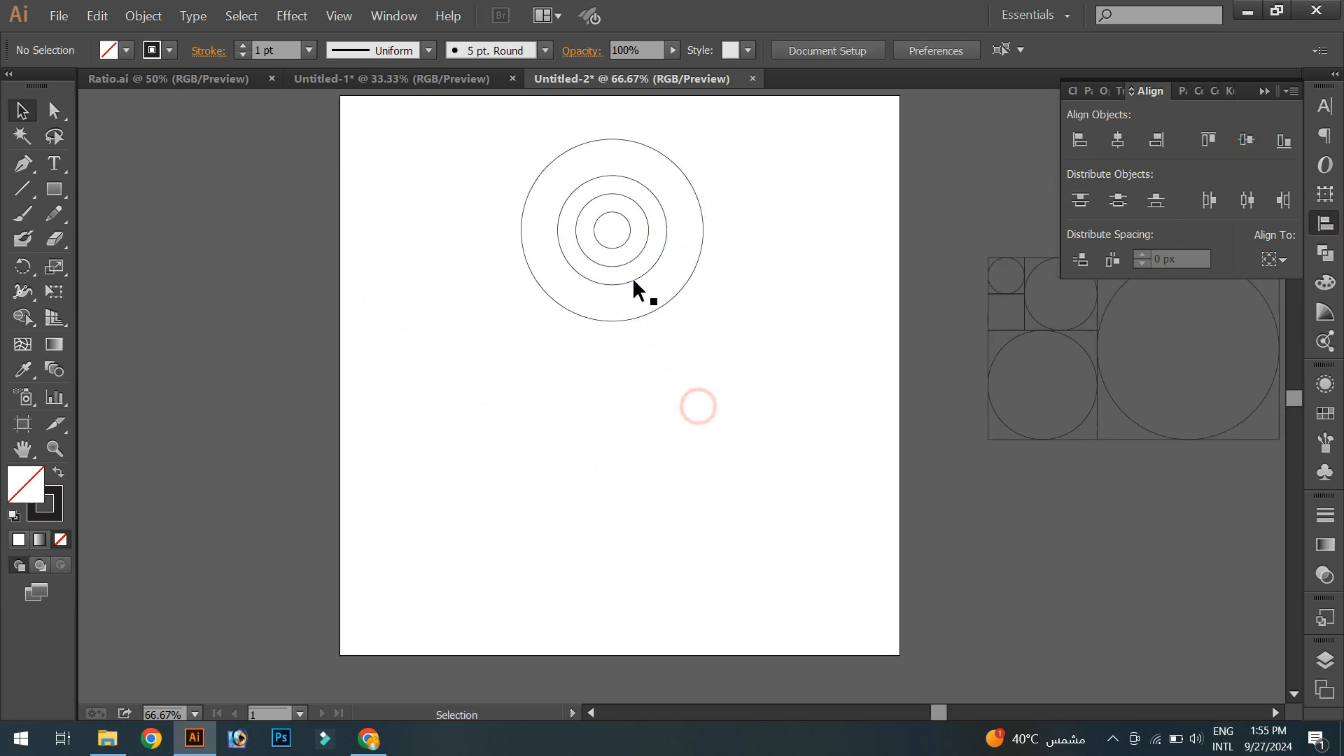
# - Move the two smallest circles down, apart from the two larger concentric circles
pyautogui.hotkey('ctrl', '1')
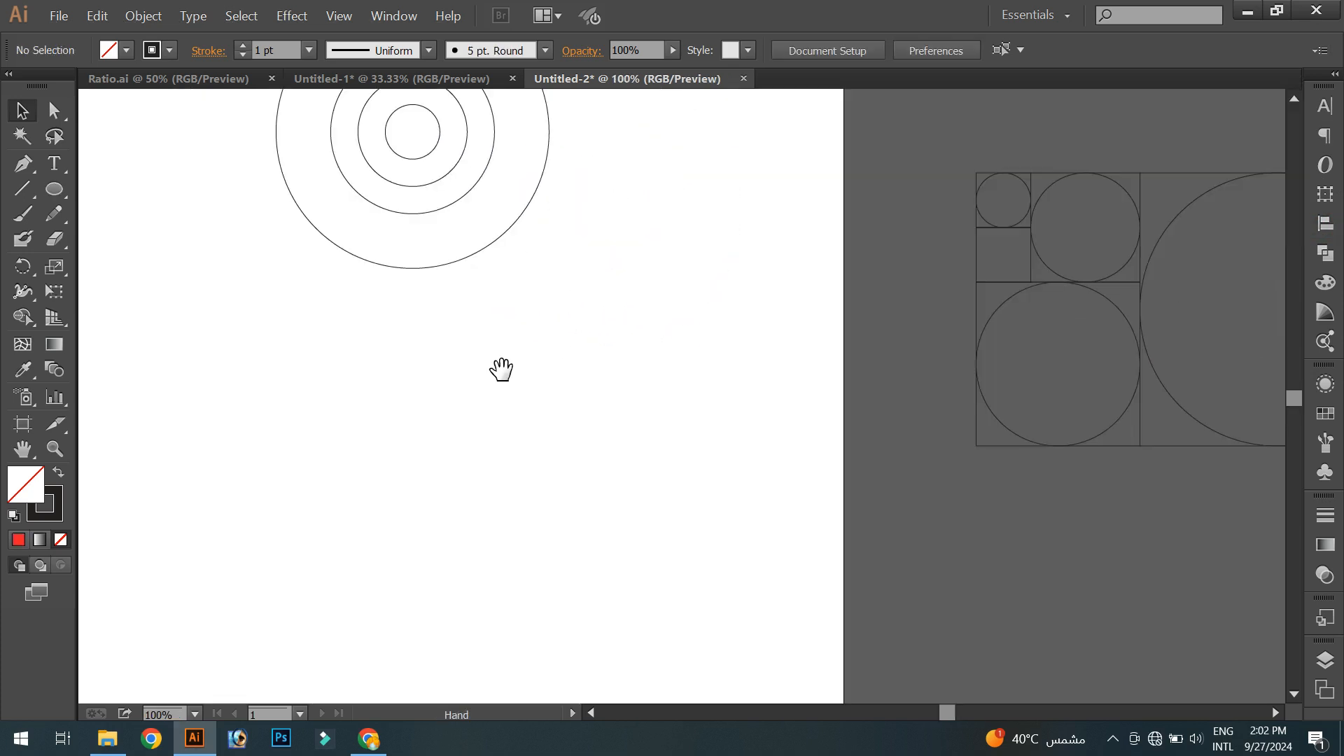
pyautogui.moveTo(504, 368); pyautogui.dragTo(498, 383)
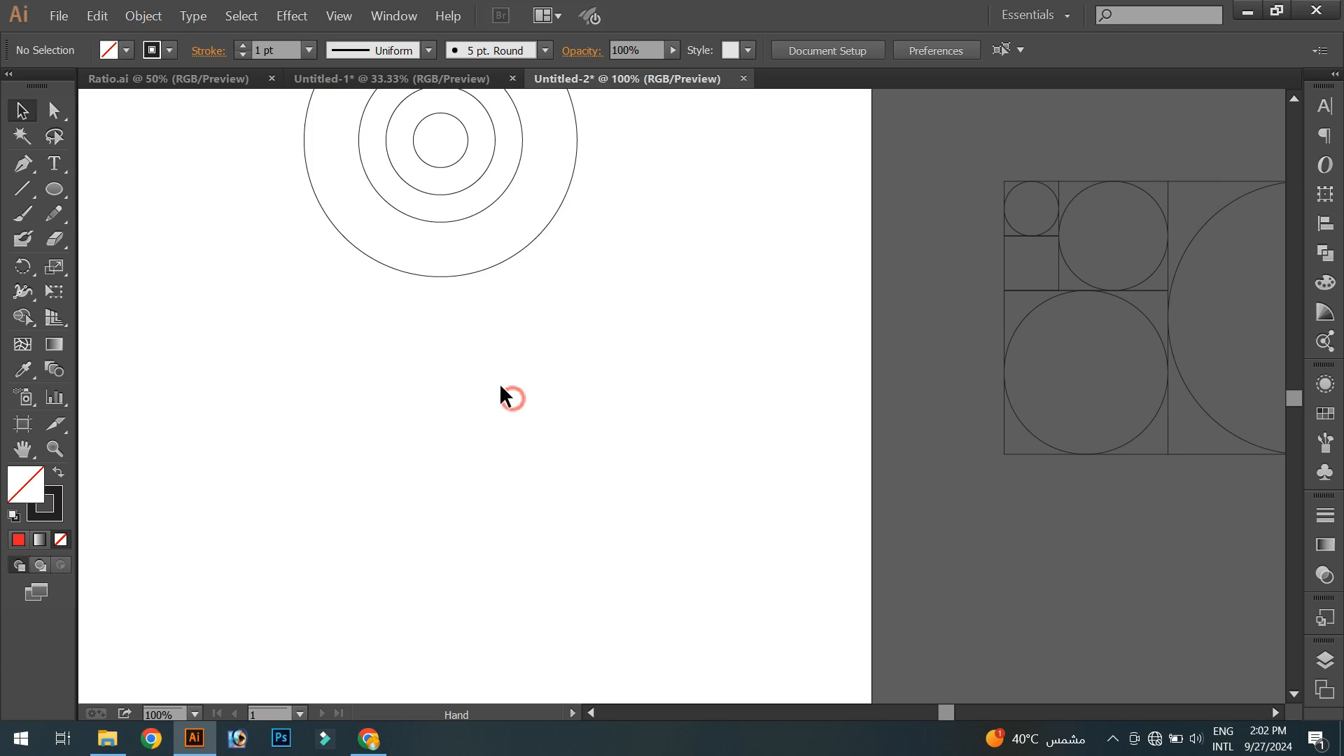
pyautogui.click(453, 190)
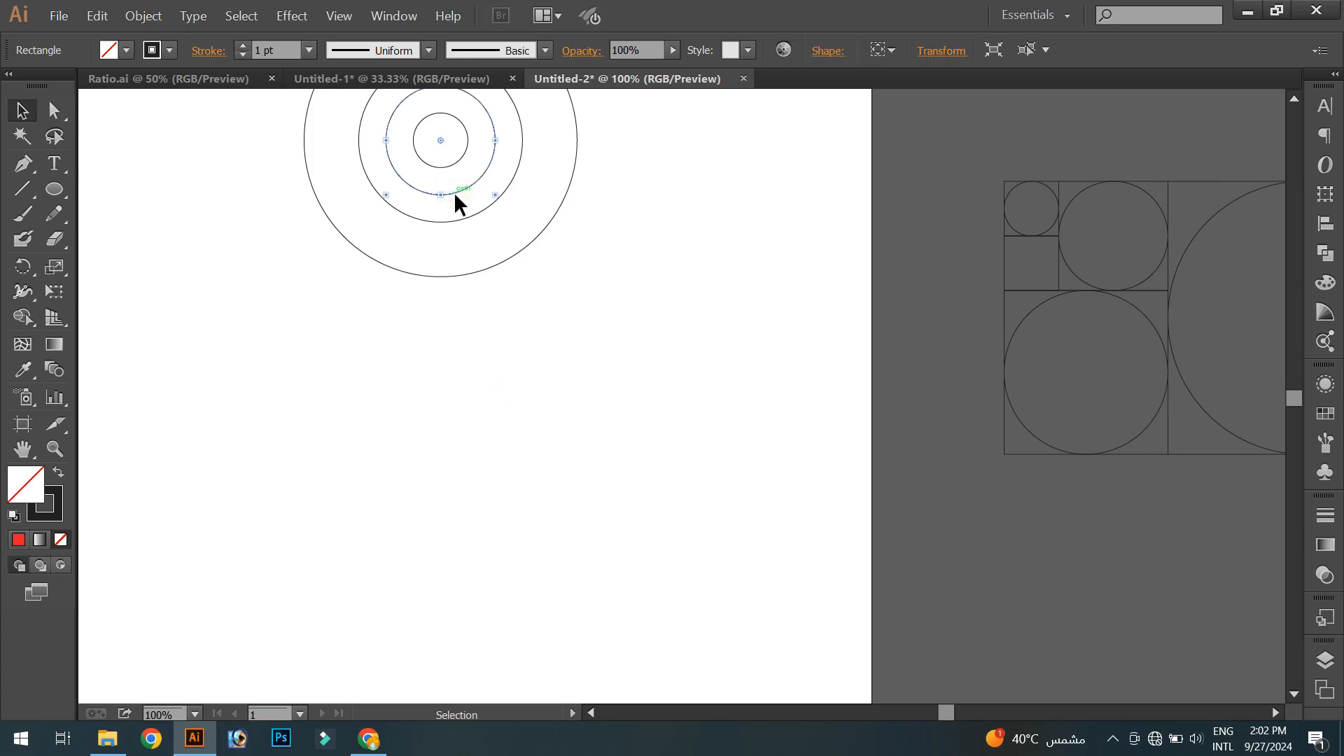
pyautogui.keyDown('shift'); pyautogui.click(464, 217); pyautogui.keyUp('shift')
pyautogui.moveTo(459, 354); pyautogui.dragTo(629, 254)
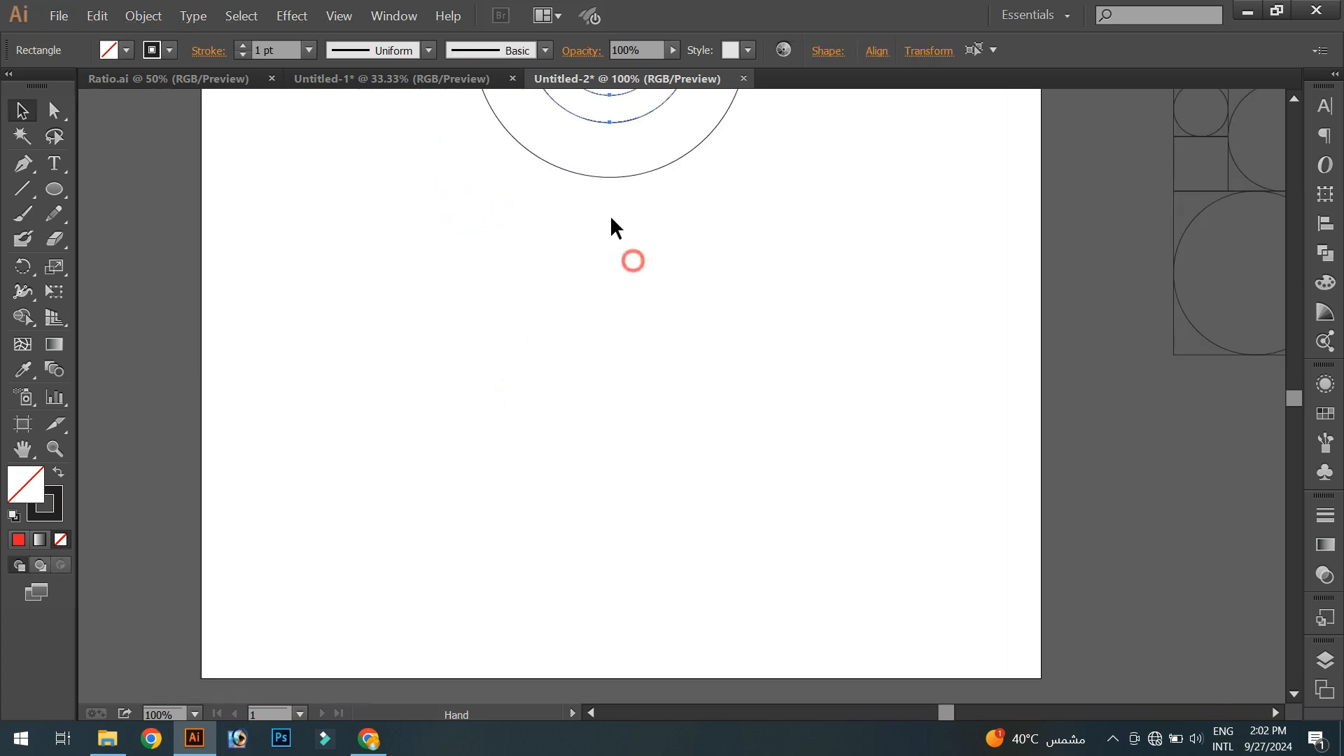
pyautogui.moveTo(615, 175); pyautogui.dragTo(569, 430)
pyautogui.click(576, 492)
pyautogui.scroll(1, 709, 346)
pyautogui.moveTo(679, 353); pyautogui.dragTo(599, 410)
# - Draw a vertical line from the outer small circle's right edge up toward the large circle
pyautogui.click(30, 198)
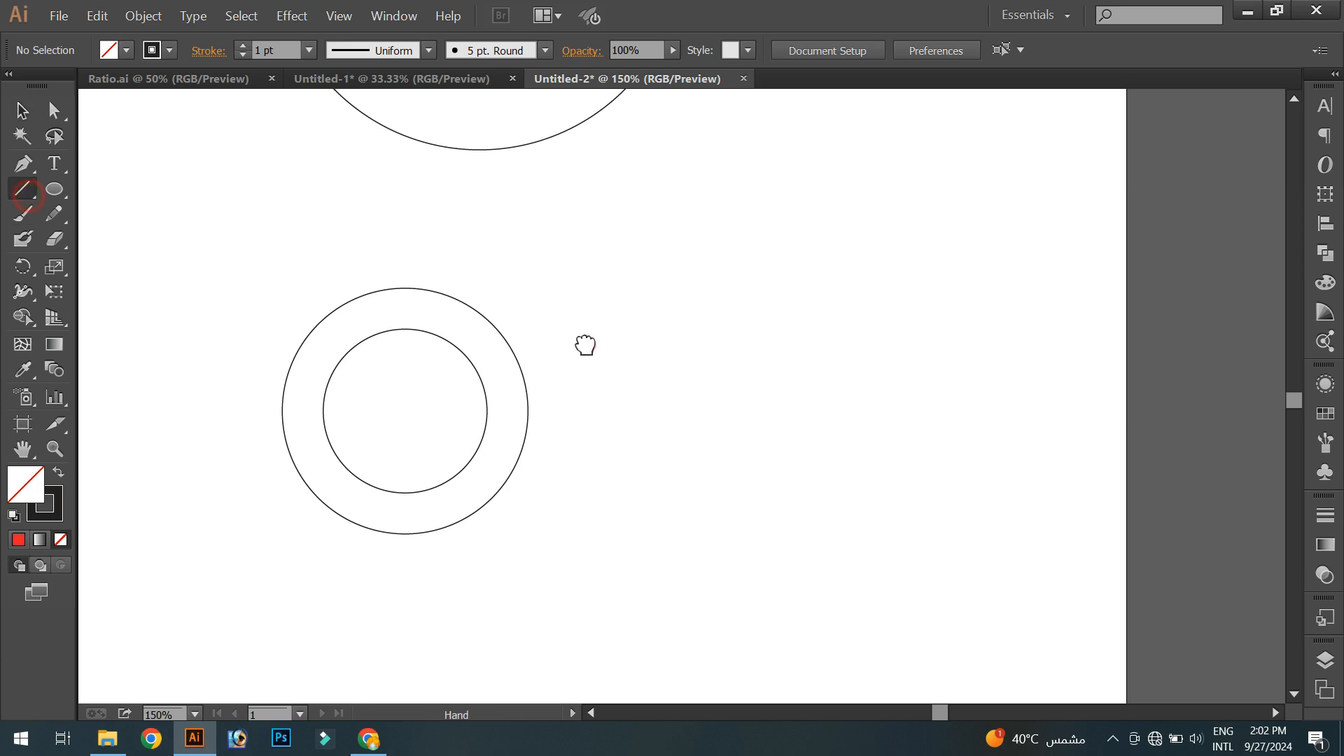
pyautogui.moveTo(585, 342); pyautogui.dragTo(577, 385)
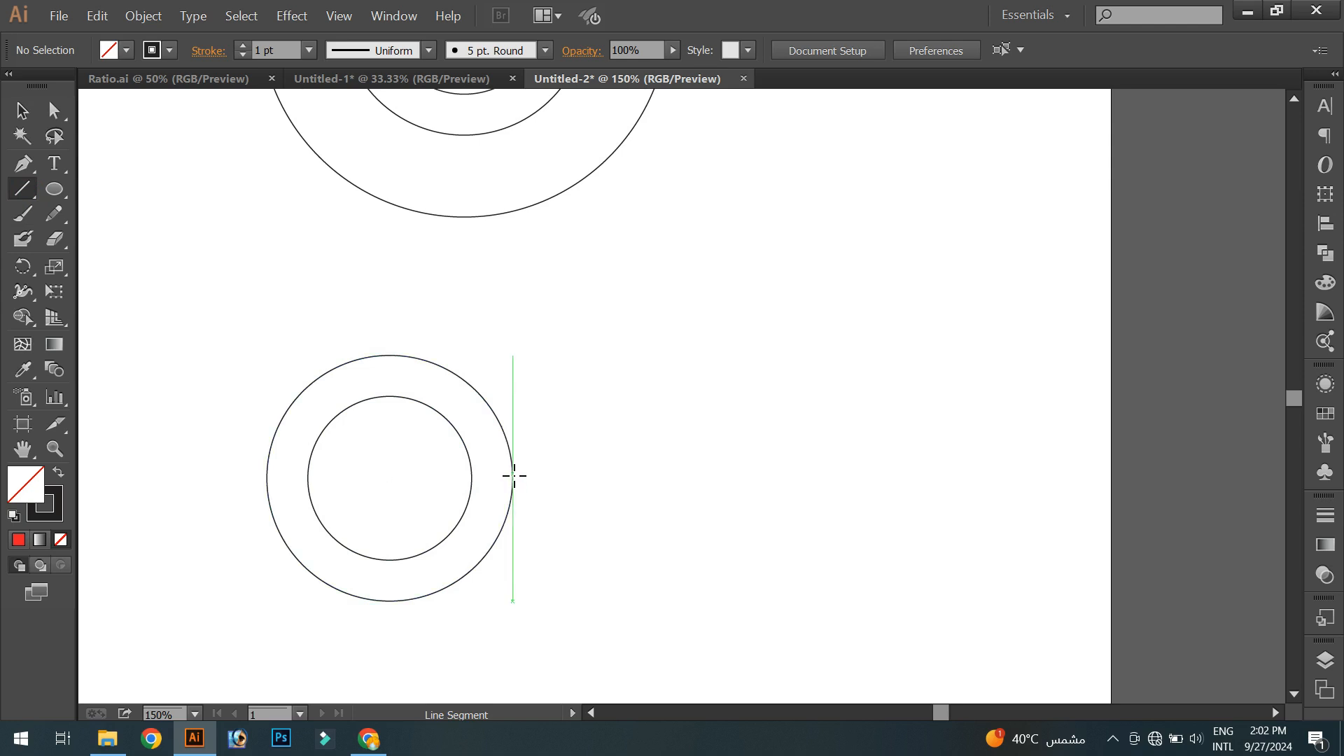
pyautogui.moveTo(512, 477); pyautogui.dragTo(522, 221)
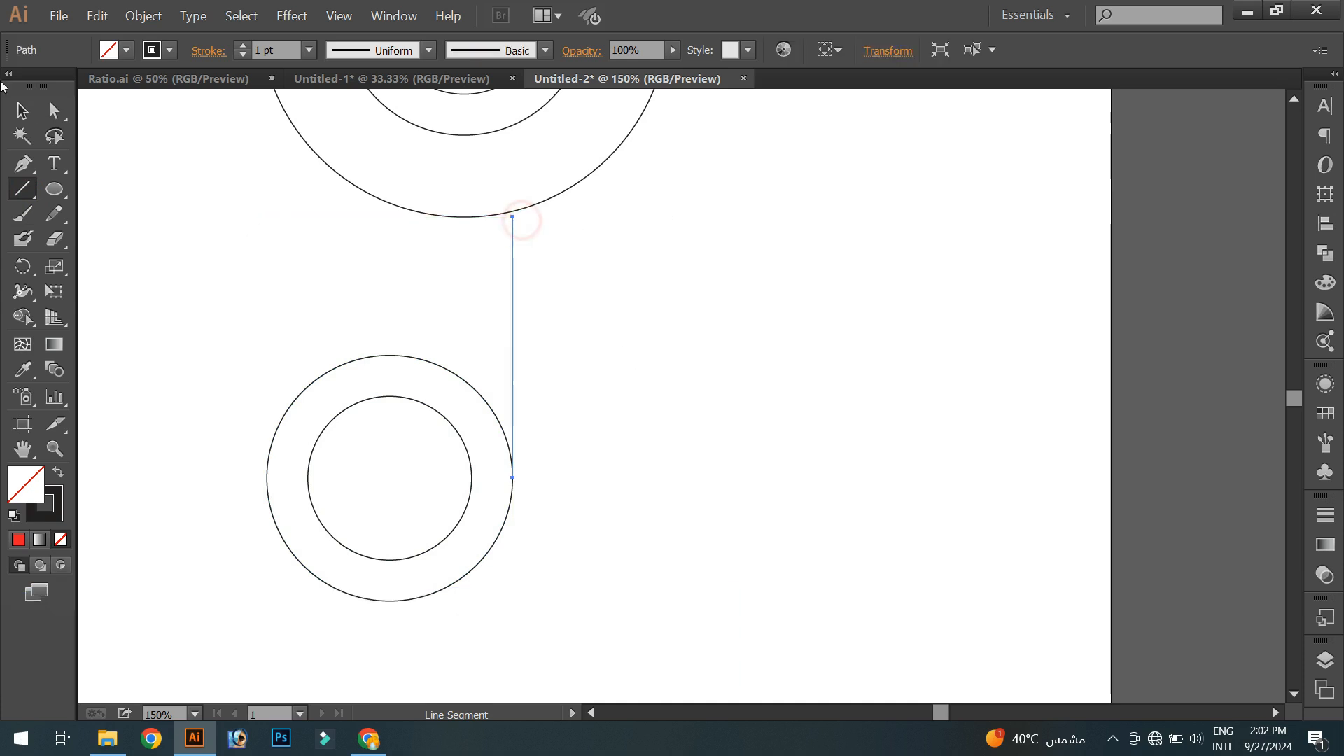
# - Draw a second vertical line from the inner circle's right edge up to the same height
pyautogui.click(21, 109)
pyautogui.moveTo(111, 271); pyautogui.dragTo(559, 558)
pyautogui.click(643, 555)
pyautogui.moveTo(642, 555); pyautogui.dragTo(662, 531)
pyautogui.click(20, 195)
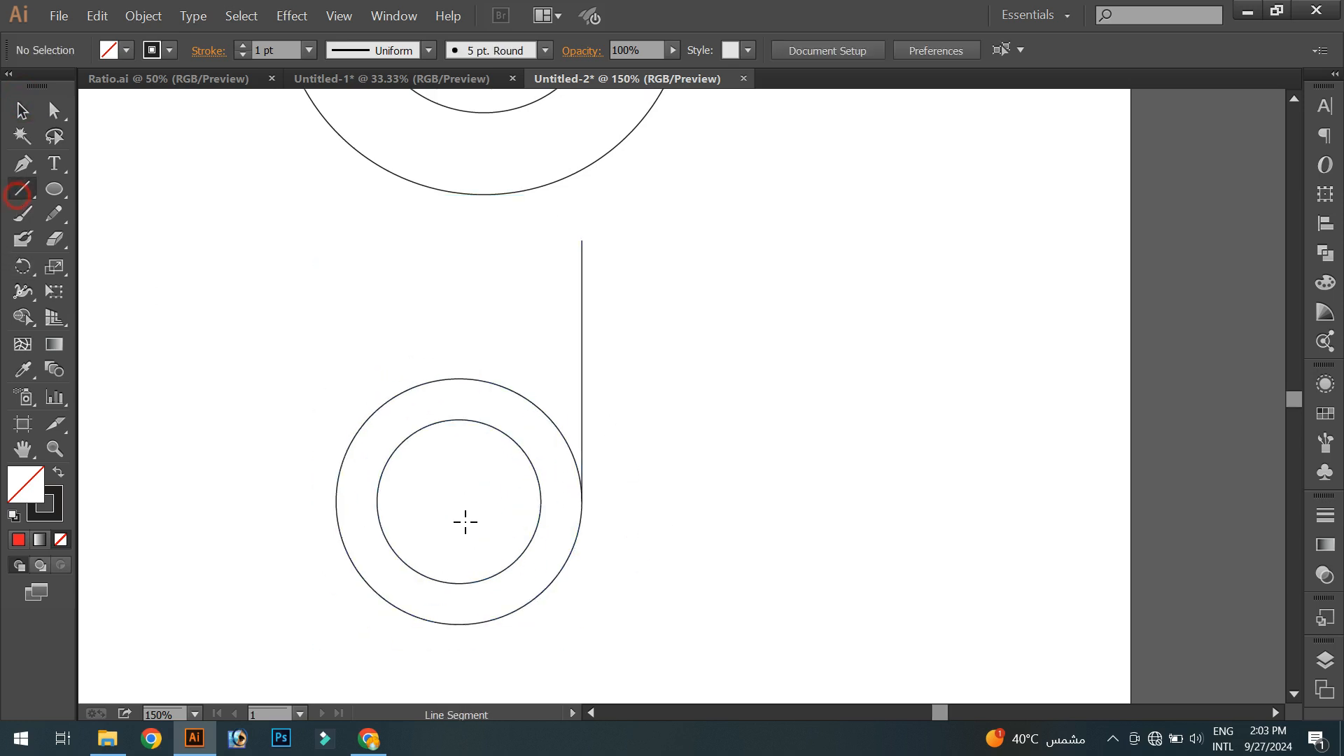
pyautogui.moveTo(541, 501); pyautogui.dragTo(541, 240)
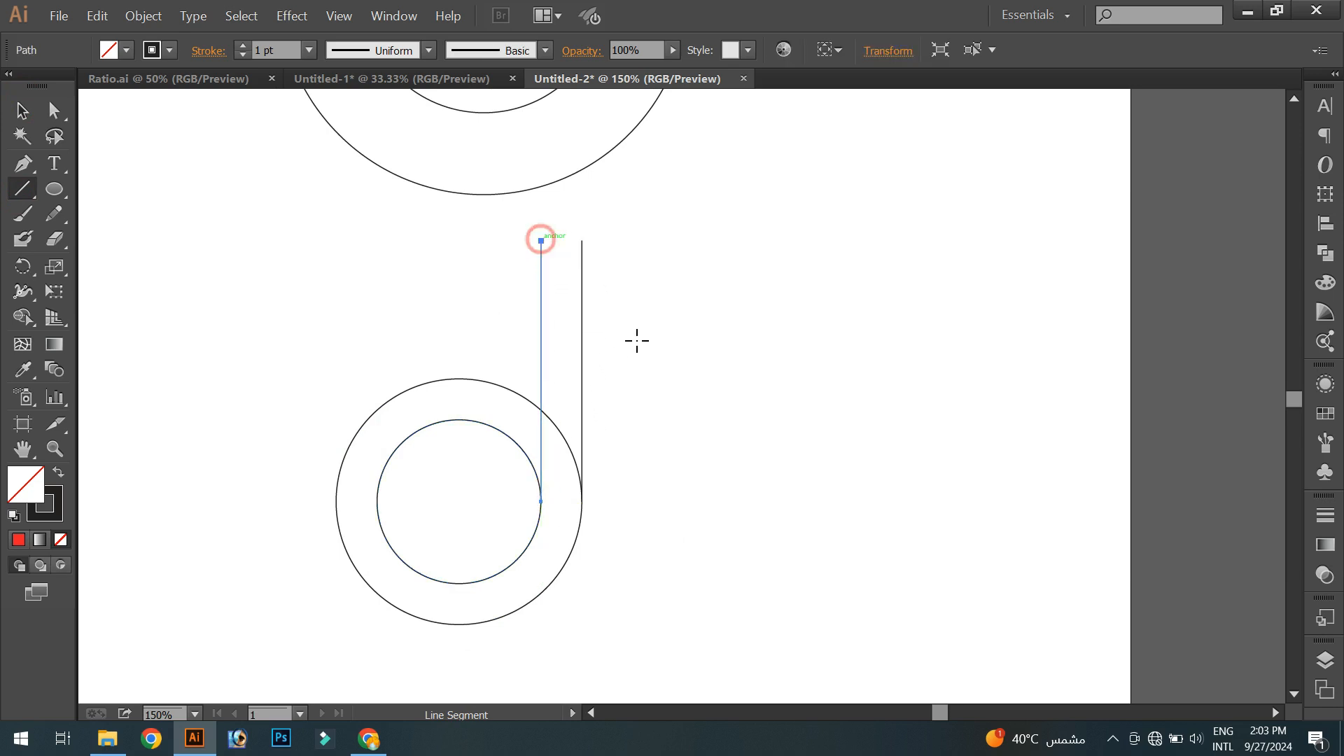
# - Draw a small circle fitting between the tops of the two vertical lines
pyautogui.press('v')
pyautogui.click(213, 211)
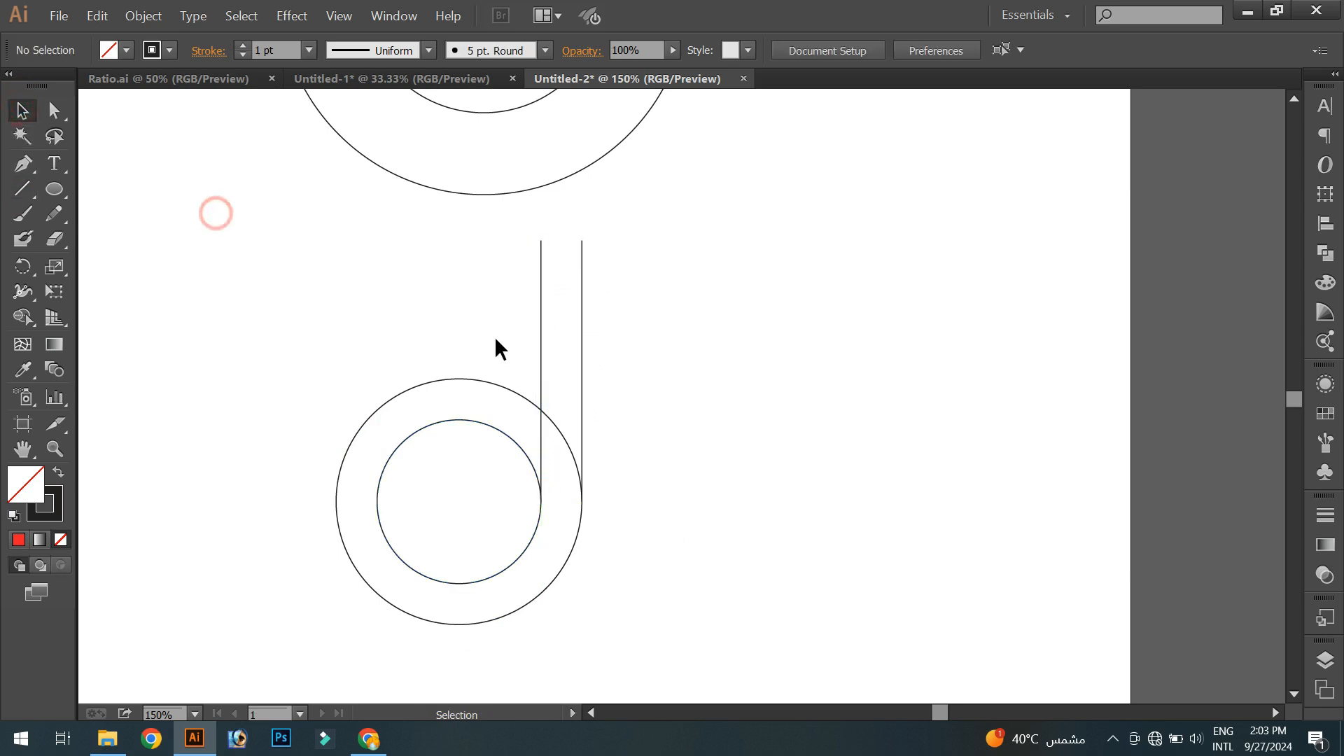
pyautogui.moveTo(495, 347); pyautogui.dragTo(456, 336)
pyautogui.moveTo(613, 409); pyautogui.dragTo(704, 380)
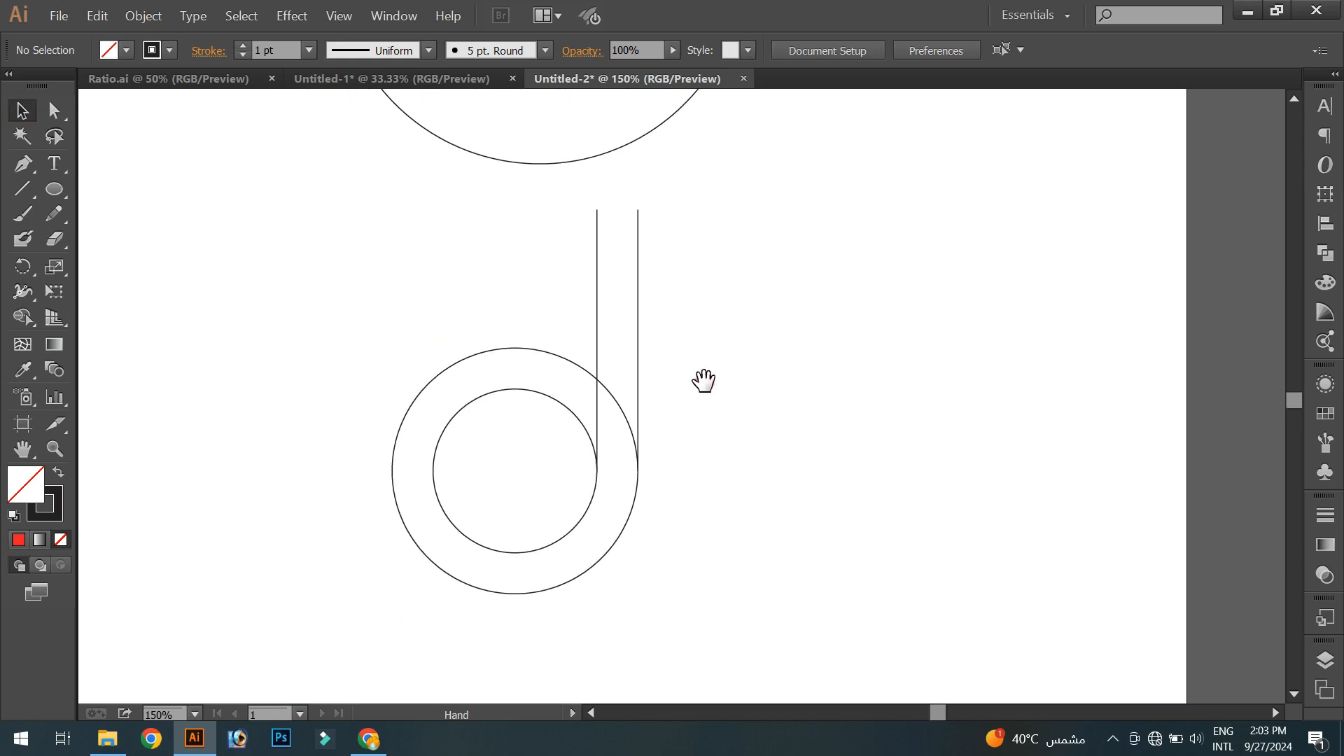
pyautogui.moveTo(323, 438); pyautogui.dragTo(440, 466)
pyautogui.click(299, 434)
pyautogui.moveTo(282, 536); pyautogui.dragTo(119, 554)
pyautogui.moveTo(650, 281); pyautogui.dragTo(610, 352)
pyautogui.scroll(3, 589, 253)
pyautogui.moveTo(568, 230); pyautogui.dragTo(534, 356)
pyautogui.click(53, 192)
pyautogui.moveTo(415, 418); pyautogui.dragTo(465, 467)
pyautogui.scroll(2, 360, 378)
pyautogui.scroll(3, 391, 431)
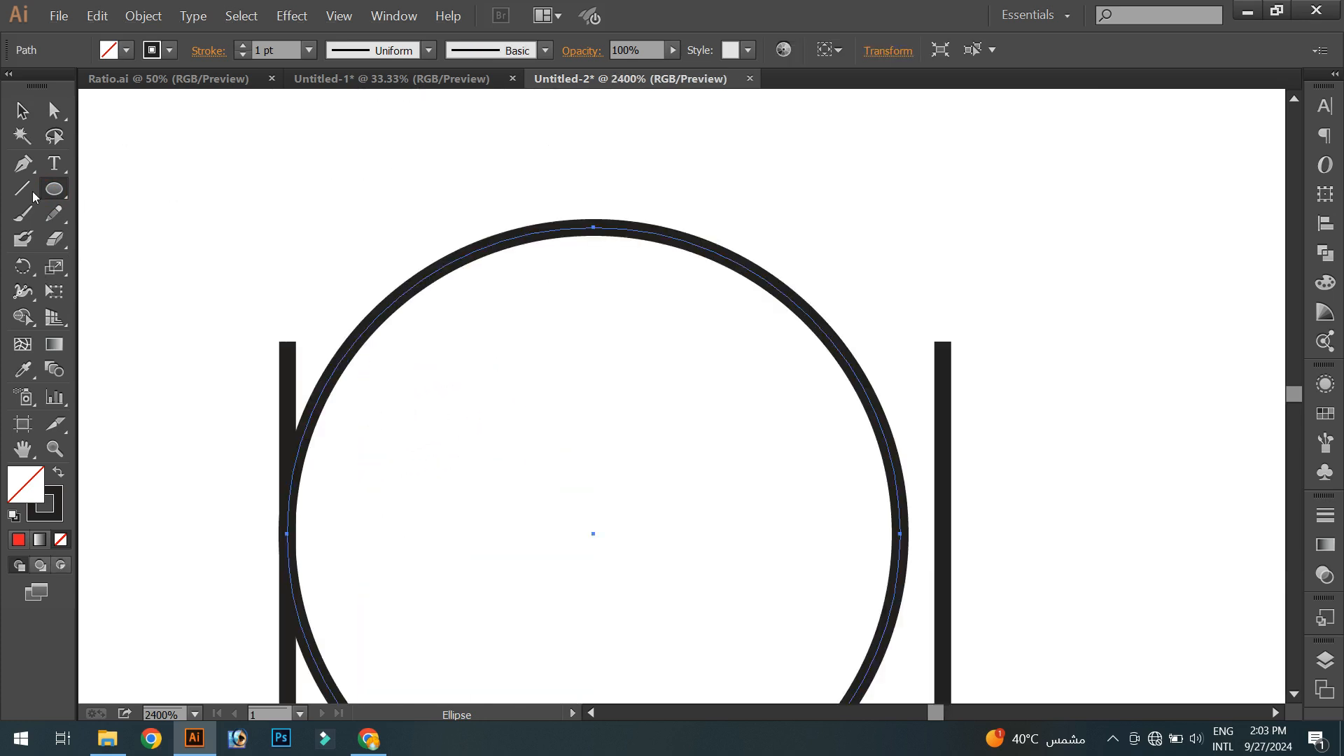
# - In outline view, move the large circle so its right edge sits tangent to the nearby vertical line
pyautogui.click(22, 110)
pyautogui.hotkey('ctrl', 'y')
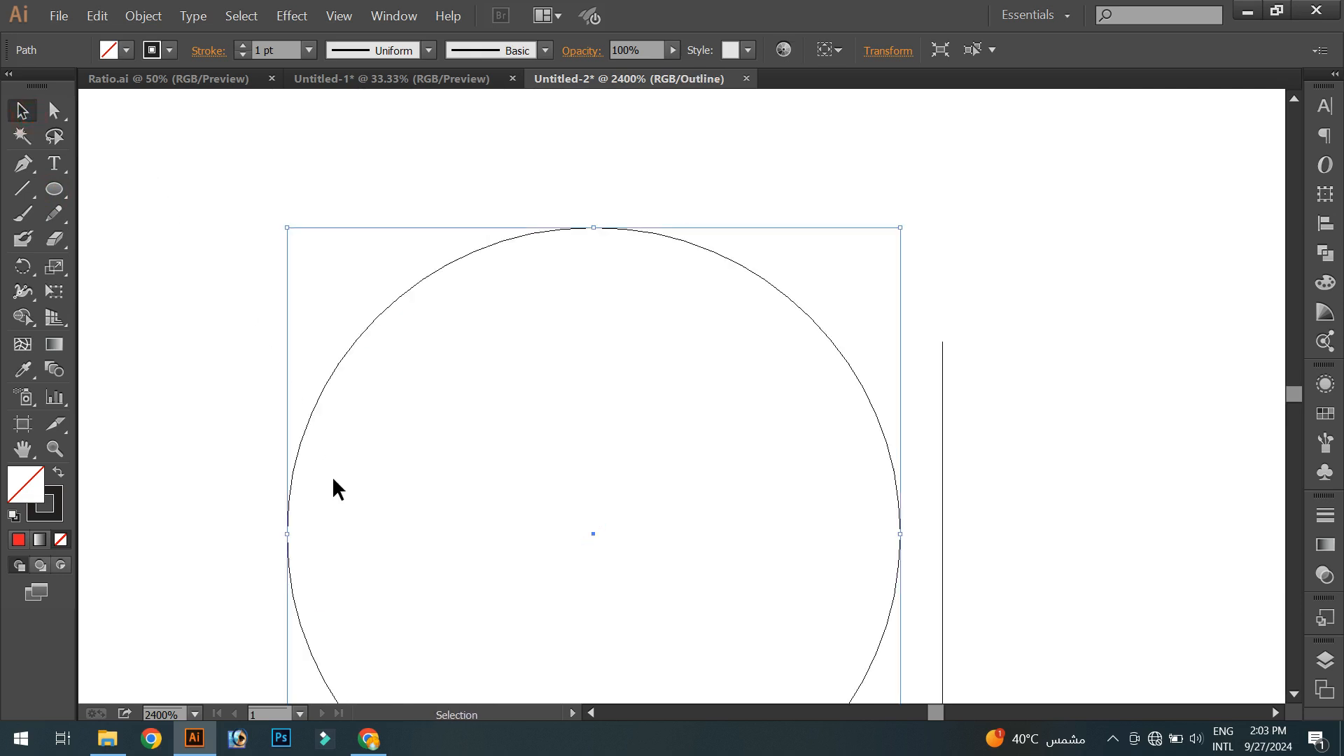
pyautogui.click(333, 516)
pyautogui.press('z')
pyautogui.moveTo(258, 504); pyautogui.dragTo(335, 579)
pyautogui.moveTo(725, 395); pyautogui.dragTo(186, 303)
pyautogui.moveTo(696, 494); pyautogui.dragTo(126, 396)
pyautogui.moveTo(818, 465); pyautogui.dragTo(482, 337)
pyautogui.keyDown('alt'); pyautogui.click(802, 387); pyautogui.keyUp('alt')
pyautogui.moveTo(796, 488); pyautogui.dragTo(599, 536)
pyautogui.click(23, 112)
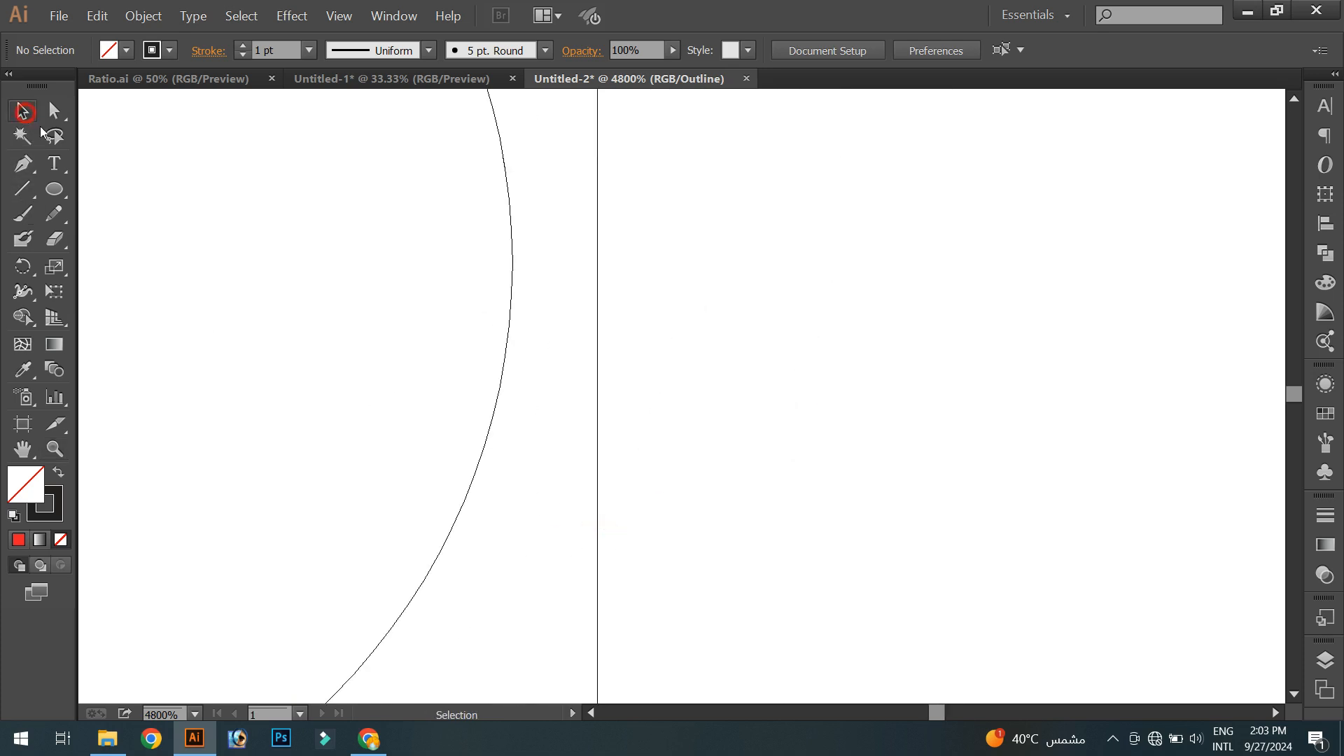
pyautogui.click(514, 292)
pyautogui.moveTo(516, 266); pyautogui.dragTo(597, 325)
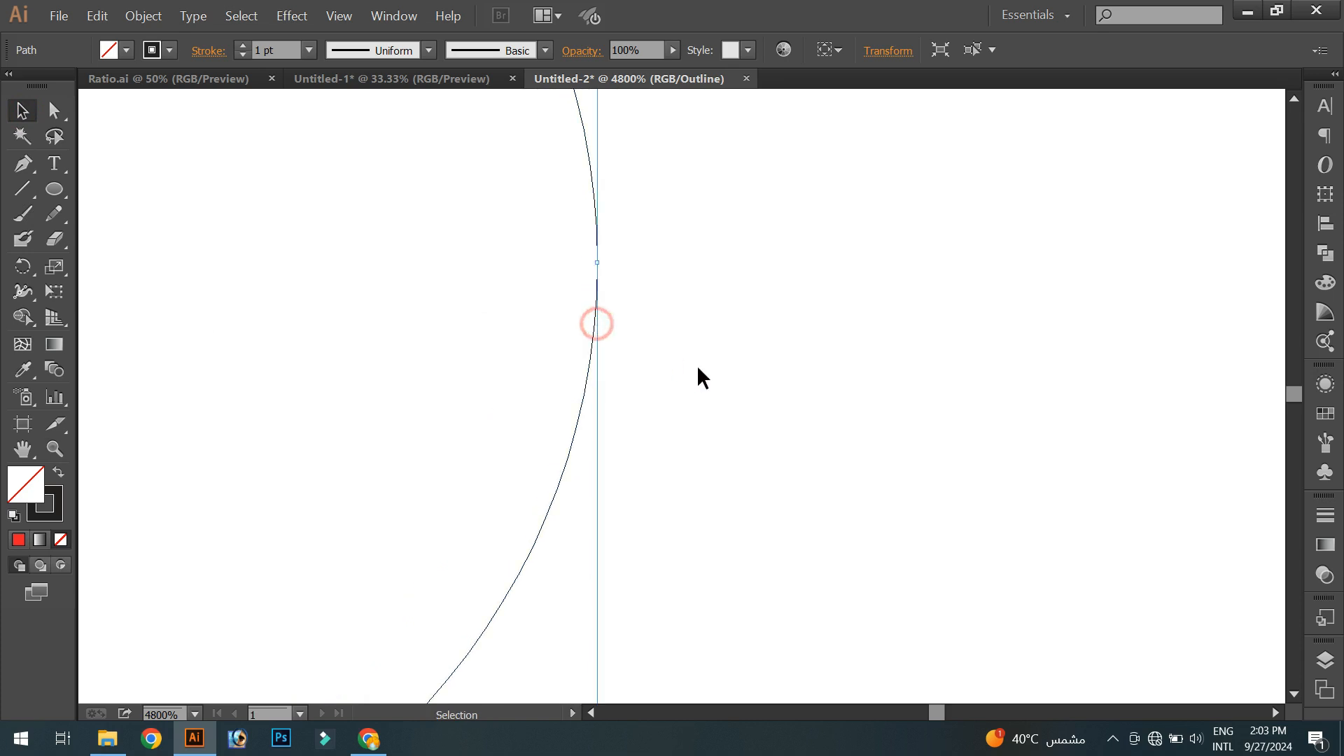
# - Select the two left concentric circles and apply Offset Path to them with a 9 px offset
pyautogui.click(695, 364)
pyautogui.hotkey('ctrl', '-')
pyautogui.hotkey('ctrl', '-')
pyautogui.hotkey('ctrl', '-')
pyautogui.scroll(-3, 699, 370)
pyautogui.scroll(-4, 698, 371)
pyautogui.moveTo(709, 417); pyautogui.dragTo(661, 387)
pyautogui.moveTo(396, 281); pyautogui.dragTo(702, 560)
pyautogui.hotkey('shift', 'm')
pyautogui.click(624, 354)
pyautogui.click(24, 110)
pyautogui.click(354, 294)
pyautogui.moveTo(378, 376); pyautogui.dragTo(418, 327)
pyautogui.moveTo(440, 387); pyautogui.dragTo(574, 331)
pyautogui.moveTo(363, 275); pyautogui.dragTo(433, 475)
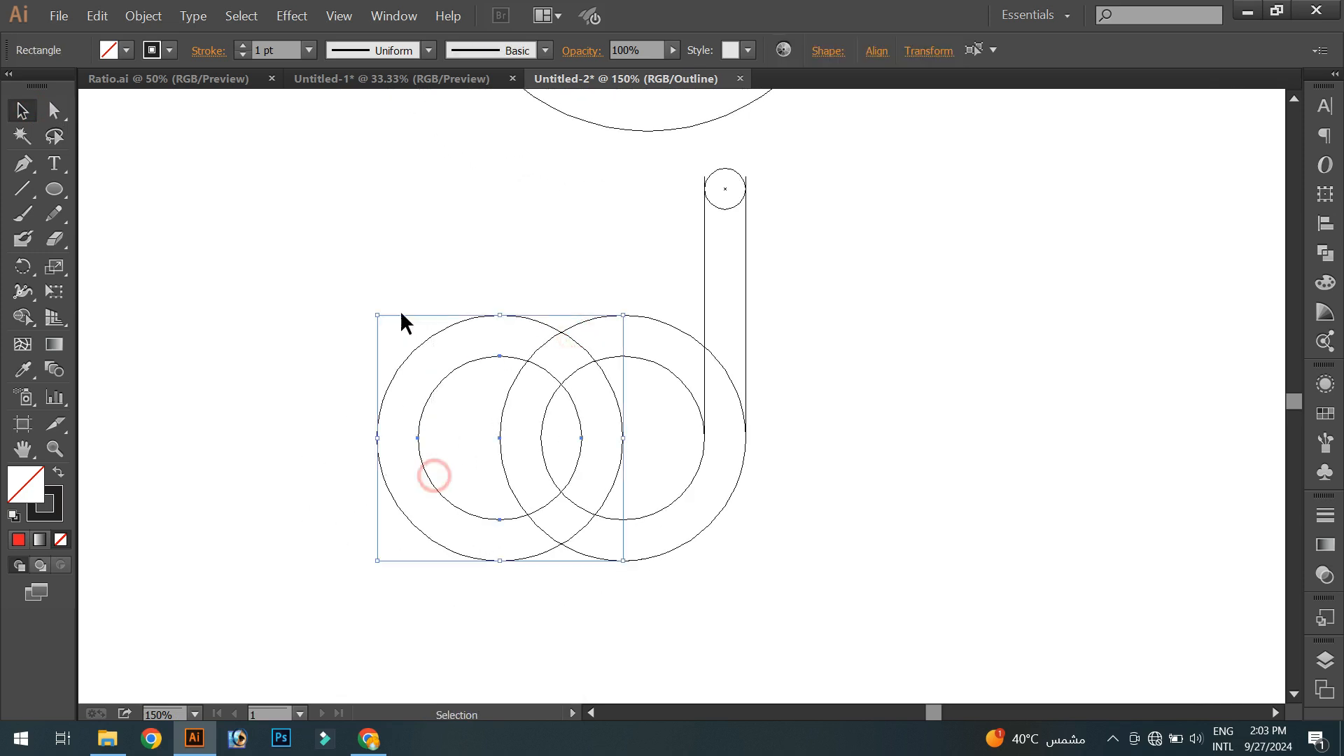
pyautogui.click(144, 17)
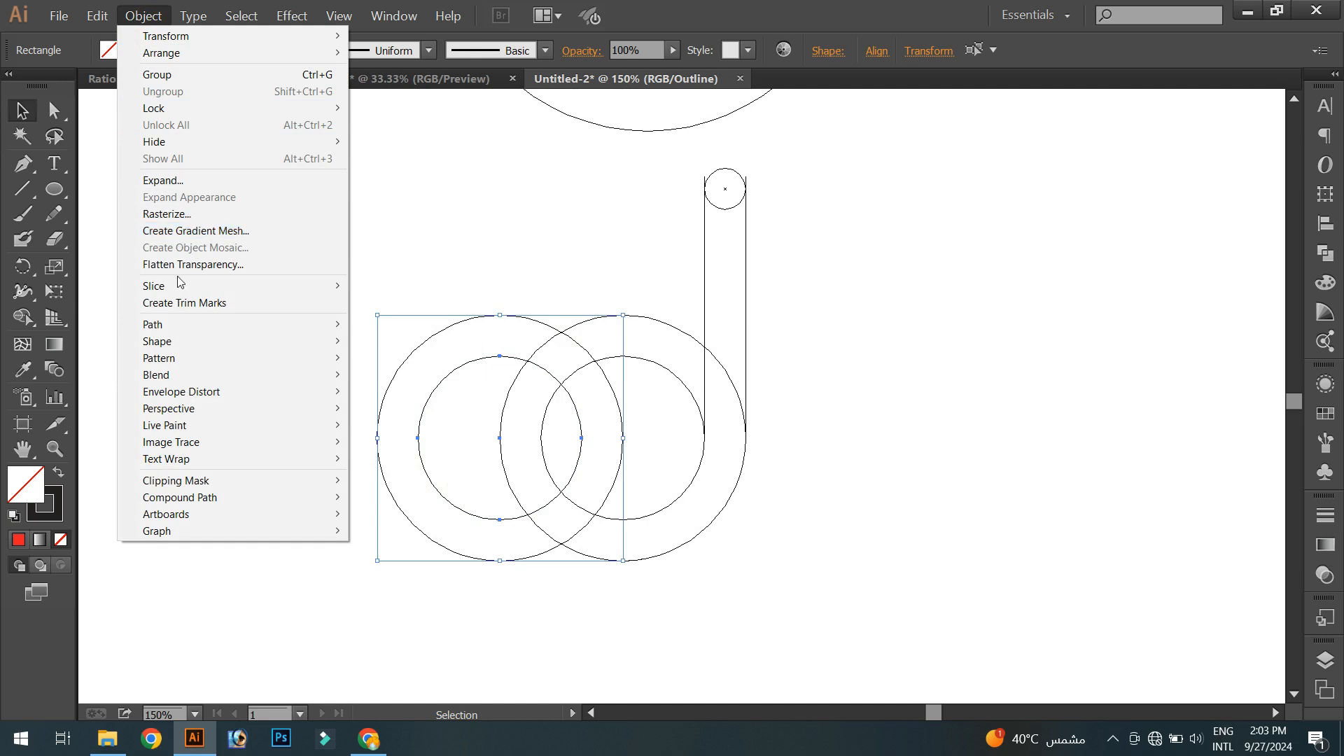
pyautogui.moveTo(174, 329)
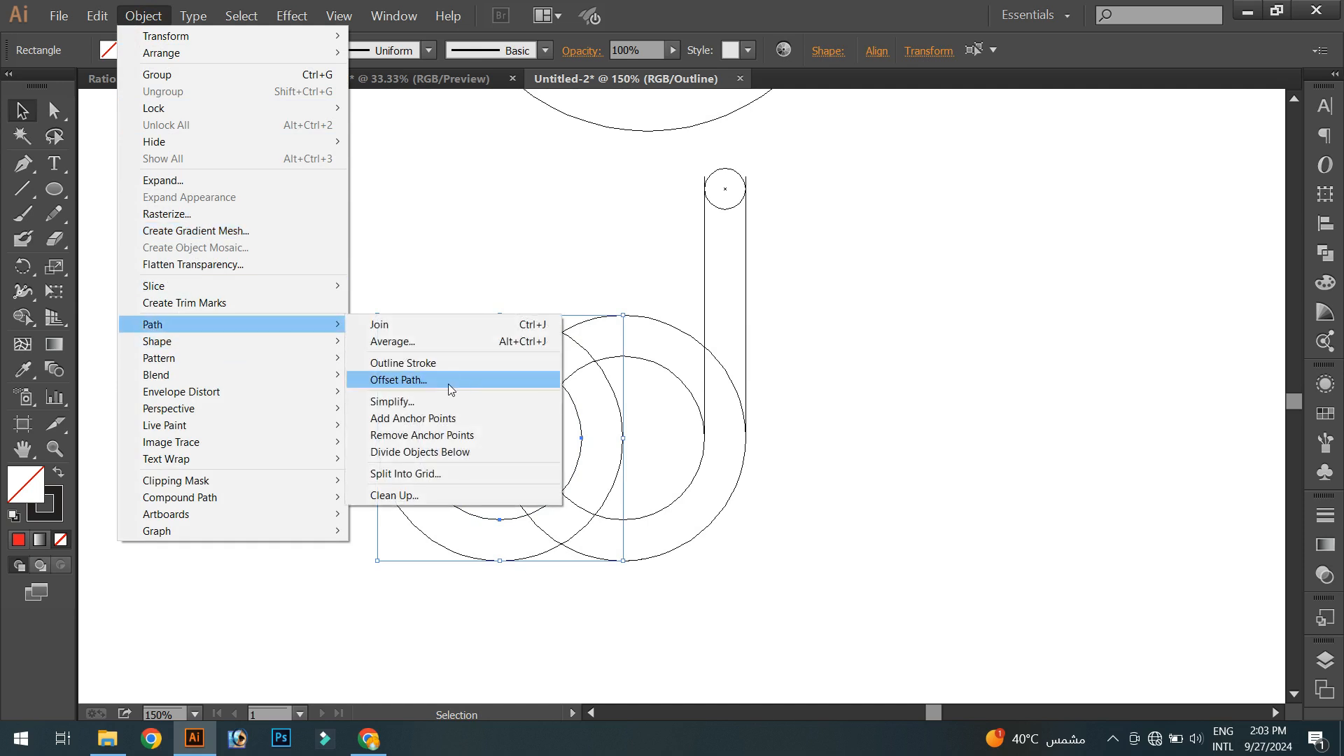
pyautogui.click(447, 383)
pyautogui.click(802, 371)
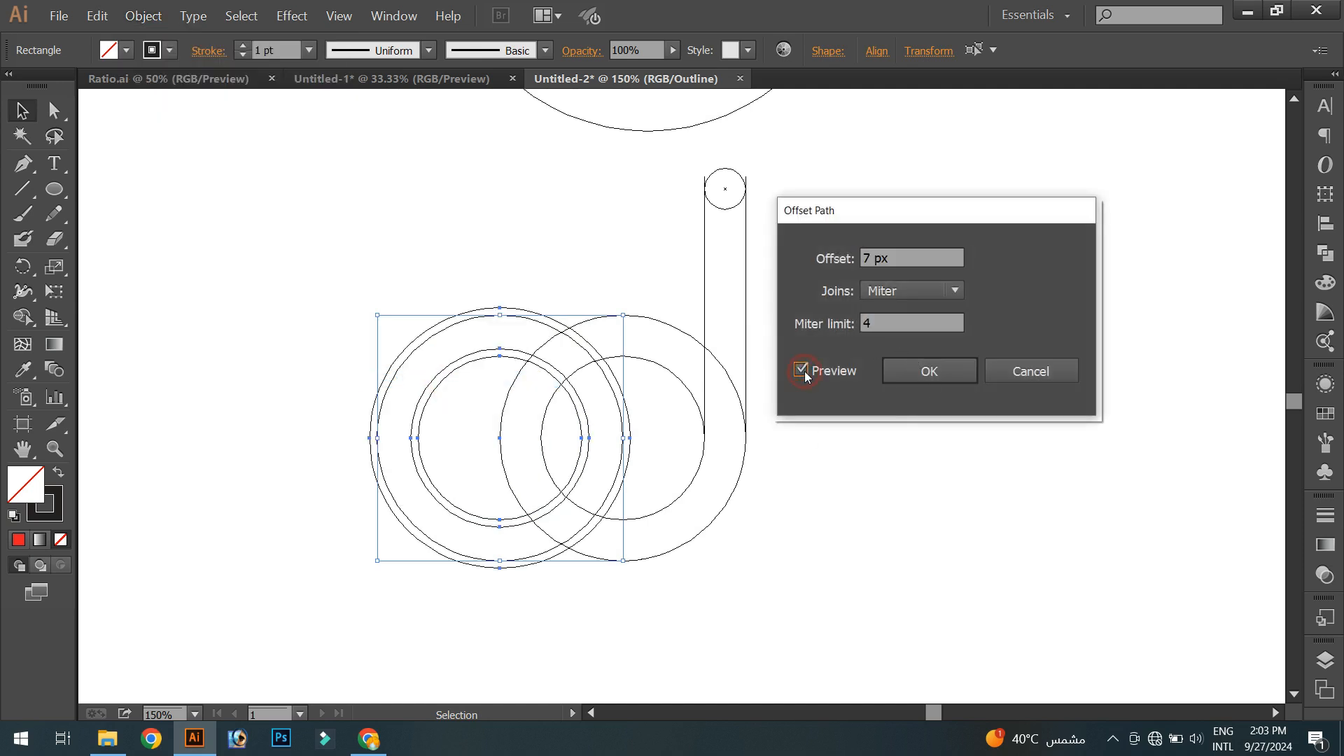
pyautogui.press('Up')
pyautogui.press('Up')
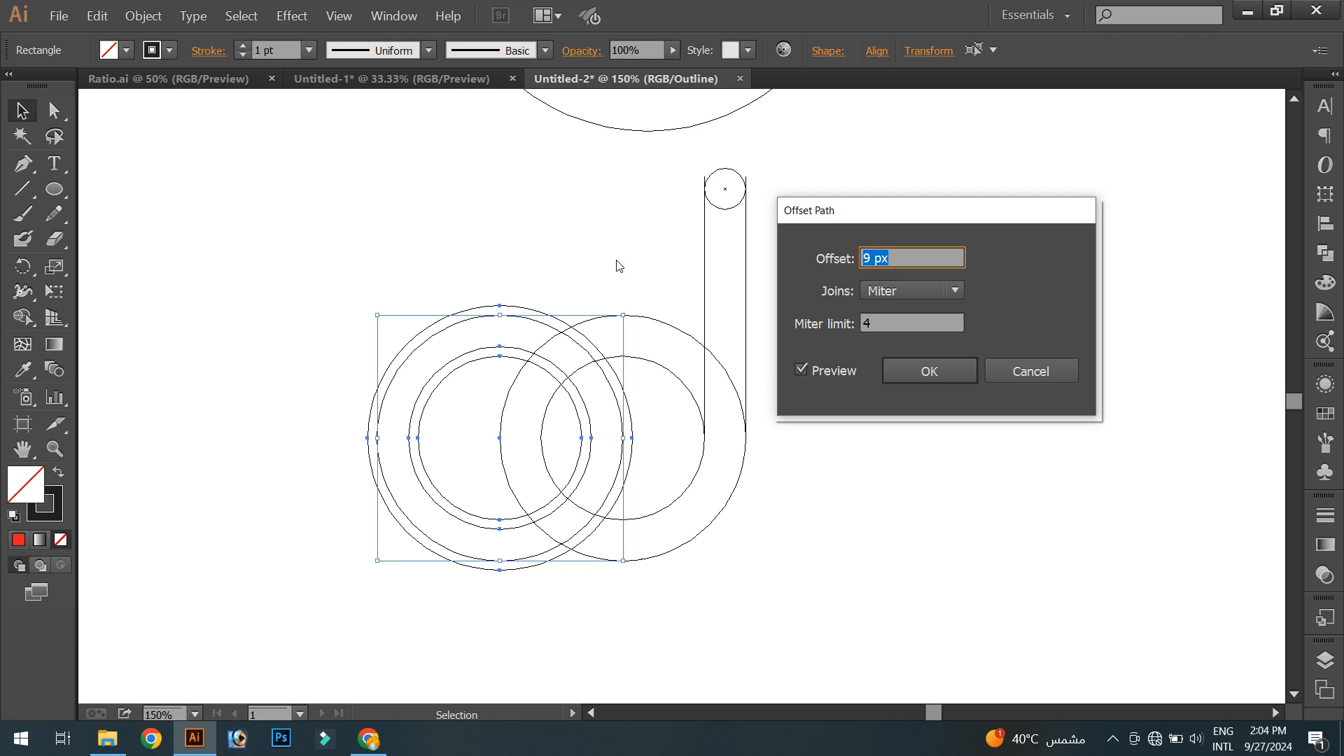
pyautogui.click(930, 372)
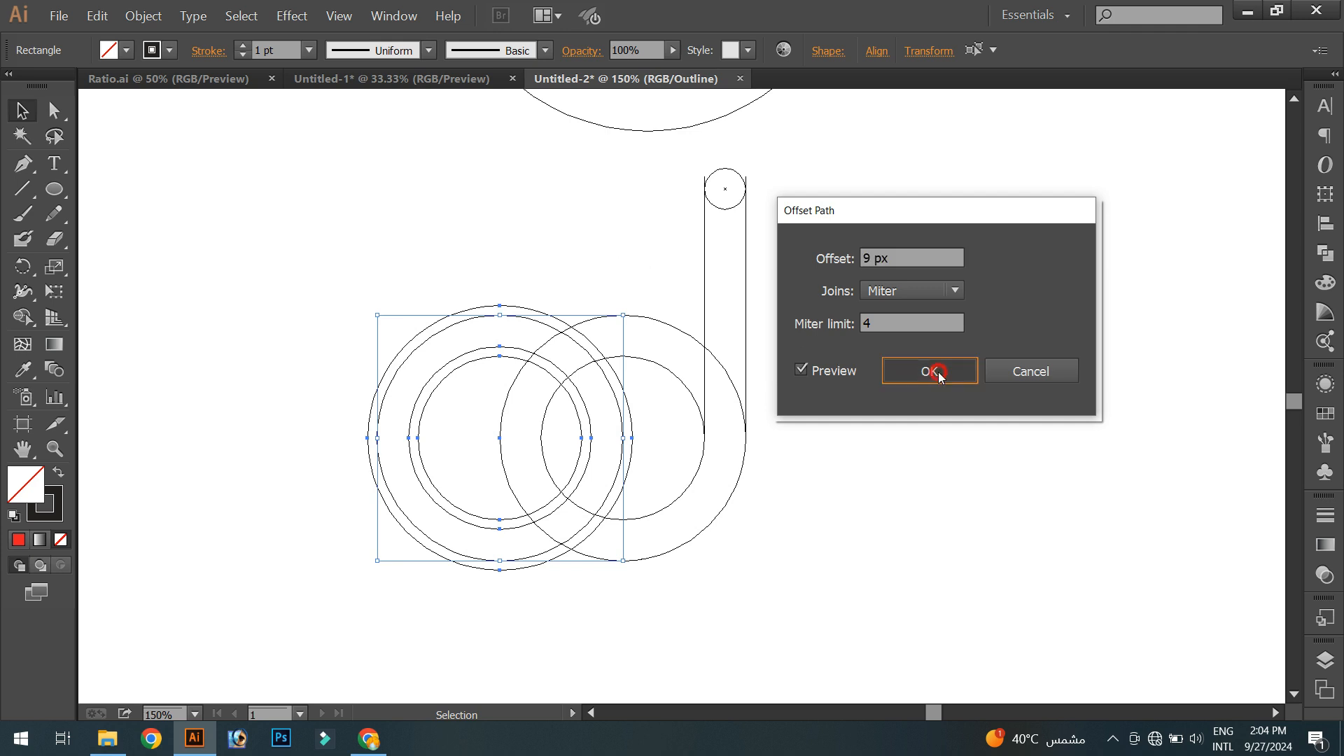
# - Select everything and, with Shape Builder using red fill and no stroke, merge the stem, right ring and left ring
pyautogui.click(921, 433)
pyautogui.click(327, 183)
pyautogui.moveTo(313, 175); pyautogui.dragTo(905, 578)
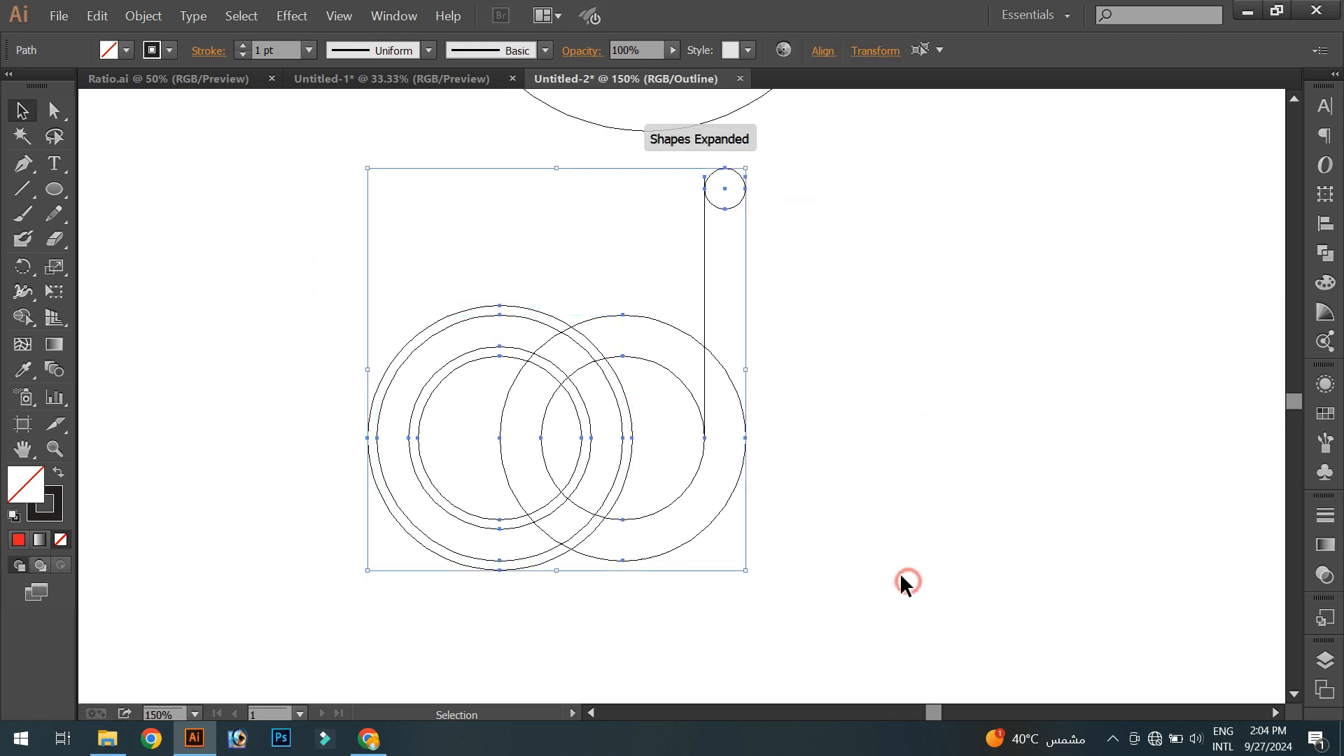
pyautogui.click(22, 317)
pyautogui.click(169, 50)
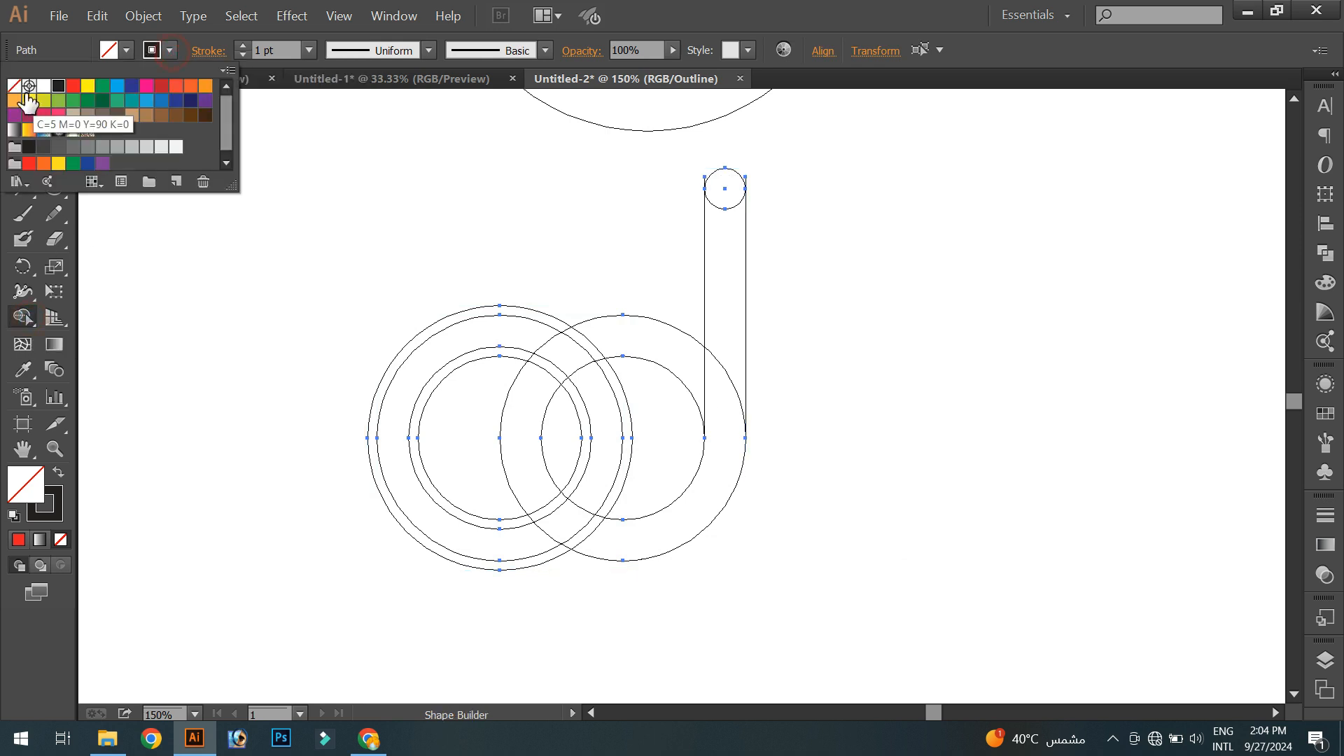
pyautogui.click(14, 85)
pyautogui.click(126, 50)
pyautogui.click(126, 51)
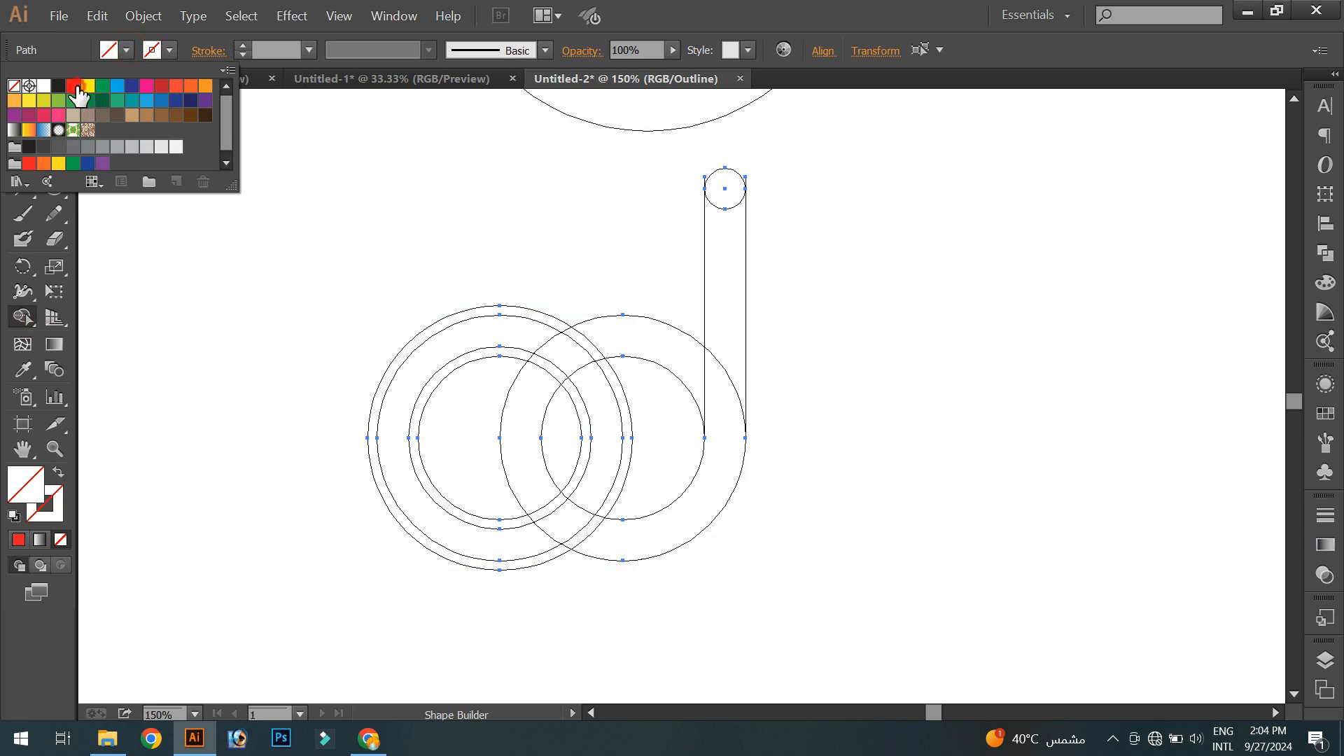
pyautogui.click(73, 85)
pyautogui.moveTo(726, 191); pyautogui.dragTo(721, 390)
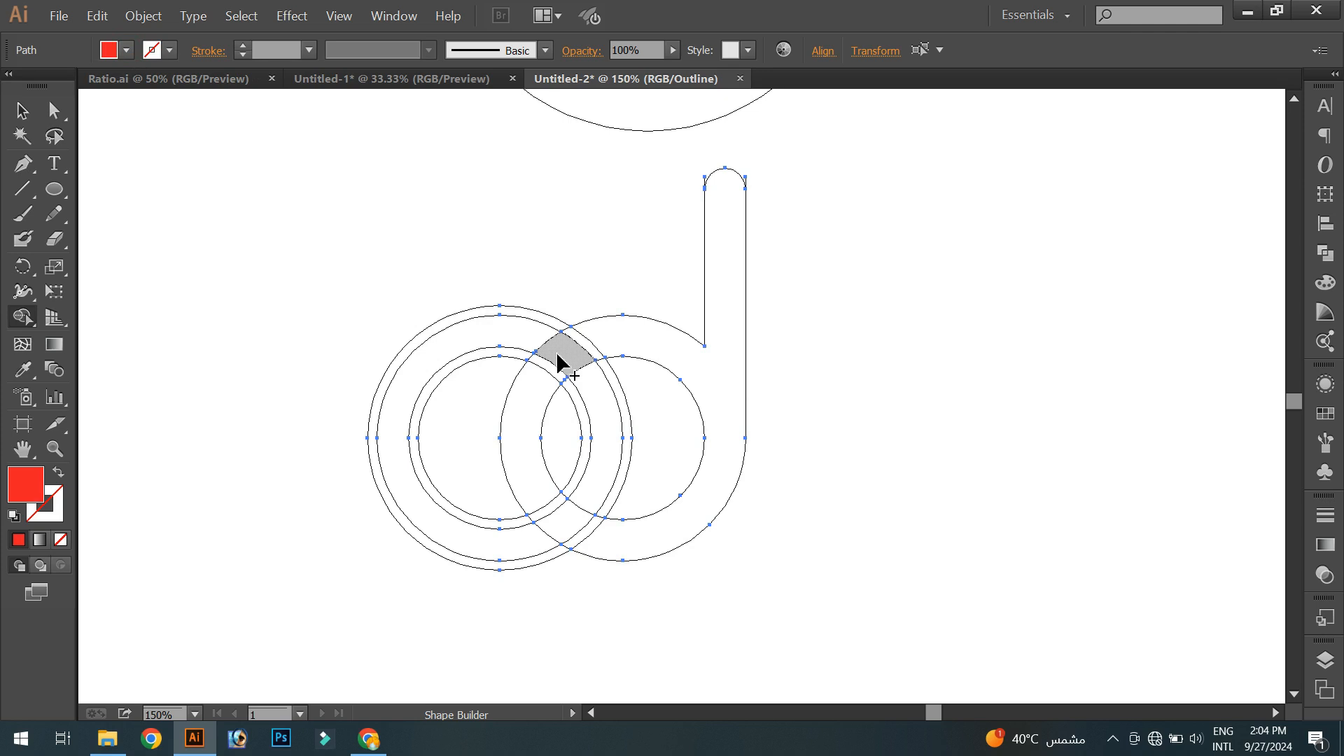
pyautogui.moveTo(561, 363); pyautogui.dragTo(523, 343)
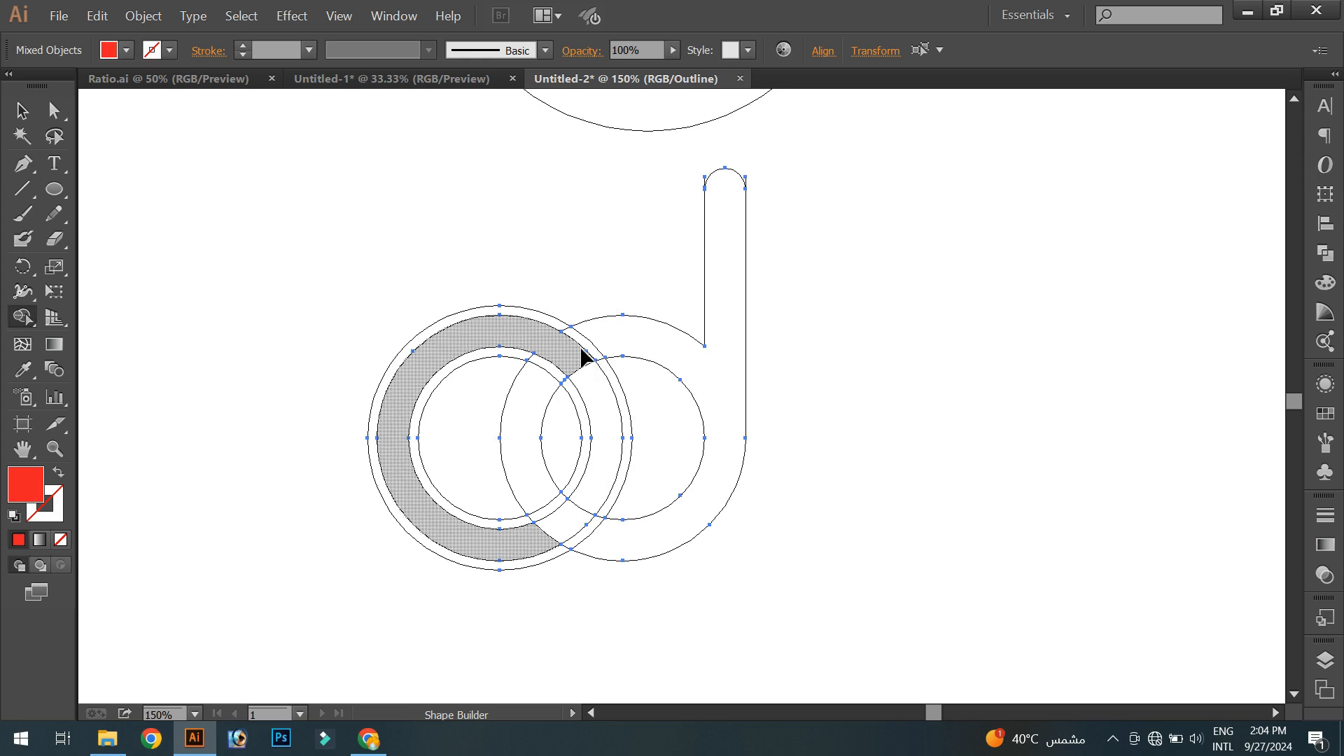
# - Return to preview and fill the crescent inside the left part of the right ring with red
pyautogui.hotkey('ctrl', 'y')
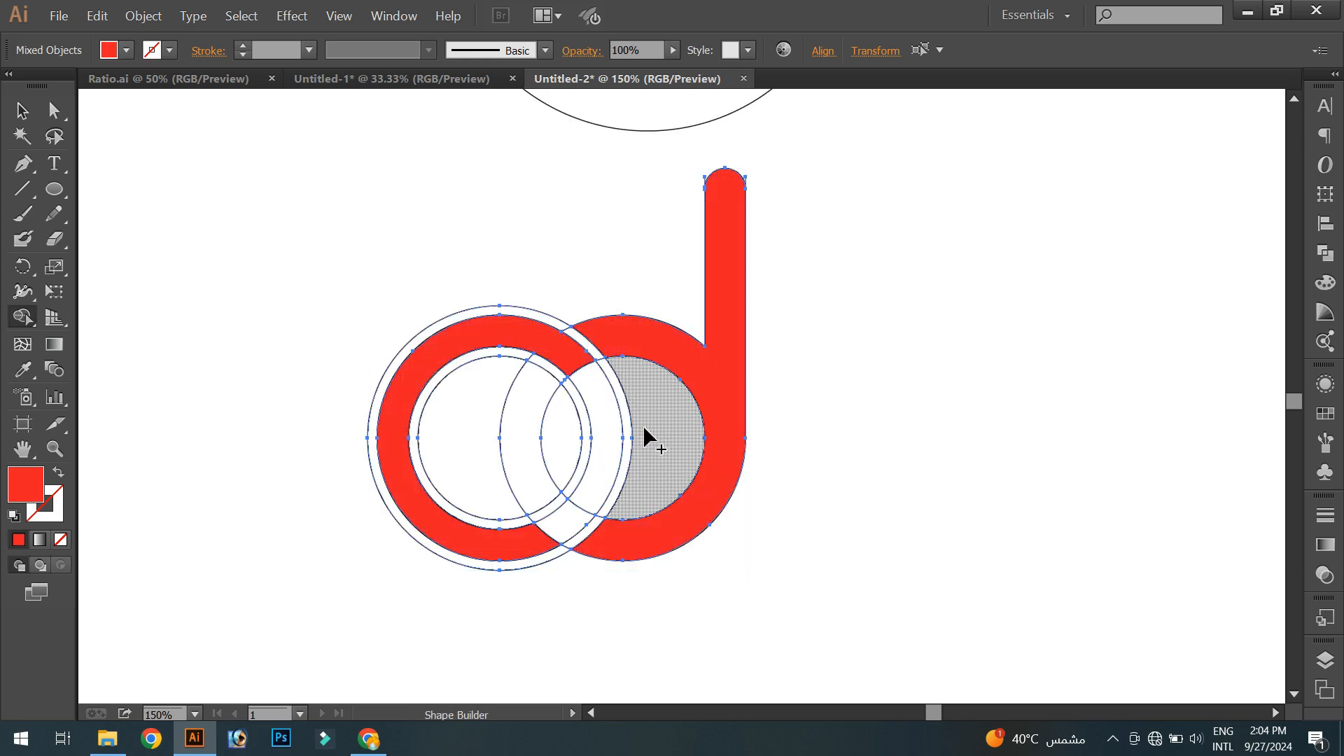
pyautogui.scroll(1, 635, 443)
pyautogui.moveTo(589, 443)
pyautogui.mouseDown()
pyautogui.moveTo(609, 423)
pyautogui.moveTo(476, 424)
pyautogui.moveTo(556, 424)
pyautogui.mouseUp()
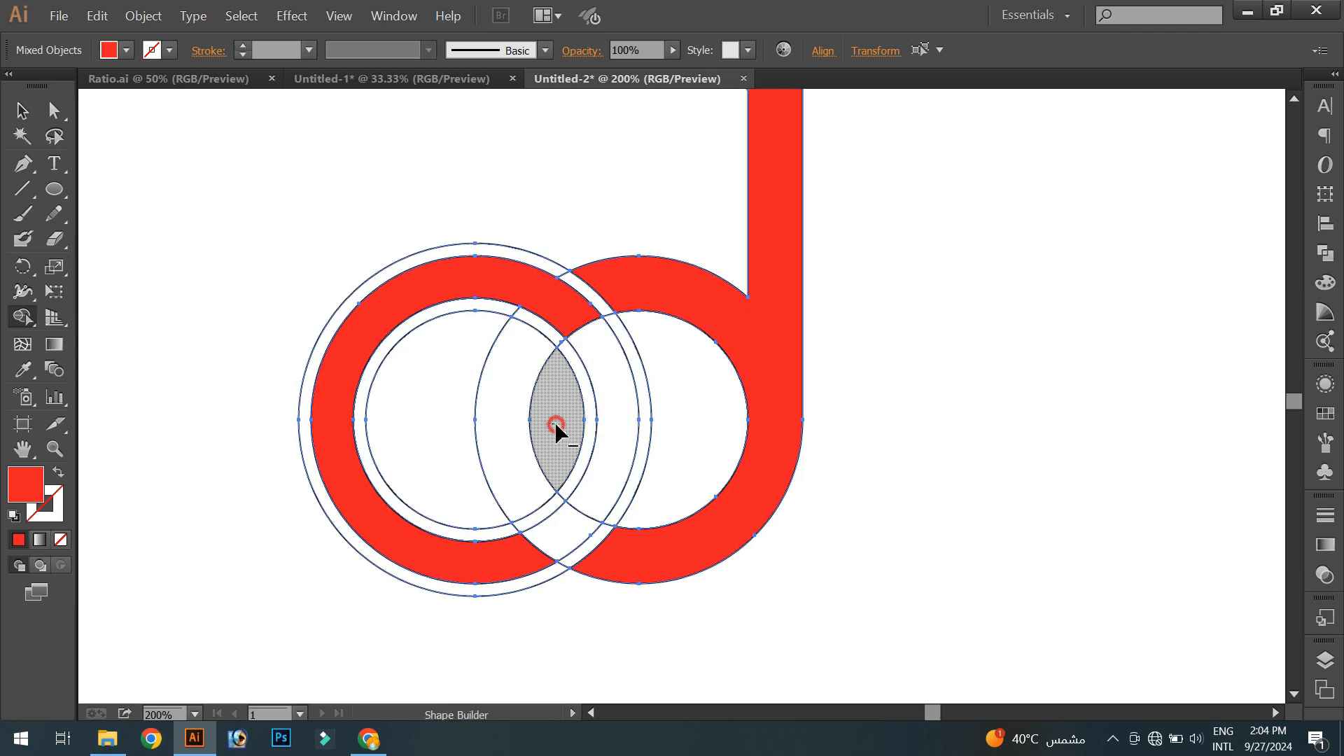
pyautogui.moveTo(556, 424); pyautogui.dragTo(557, 426)
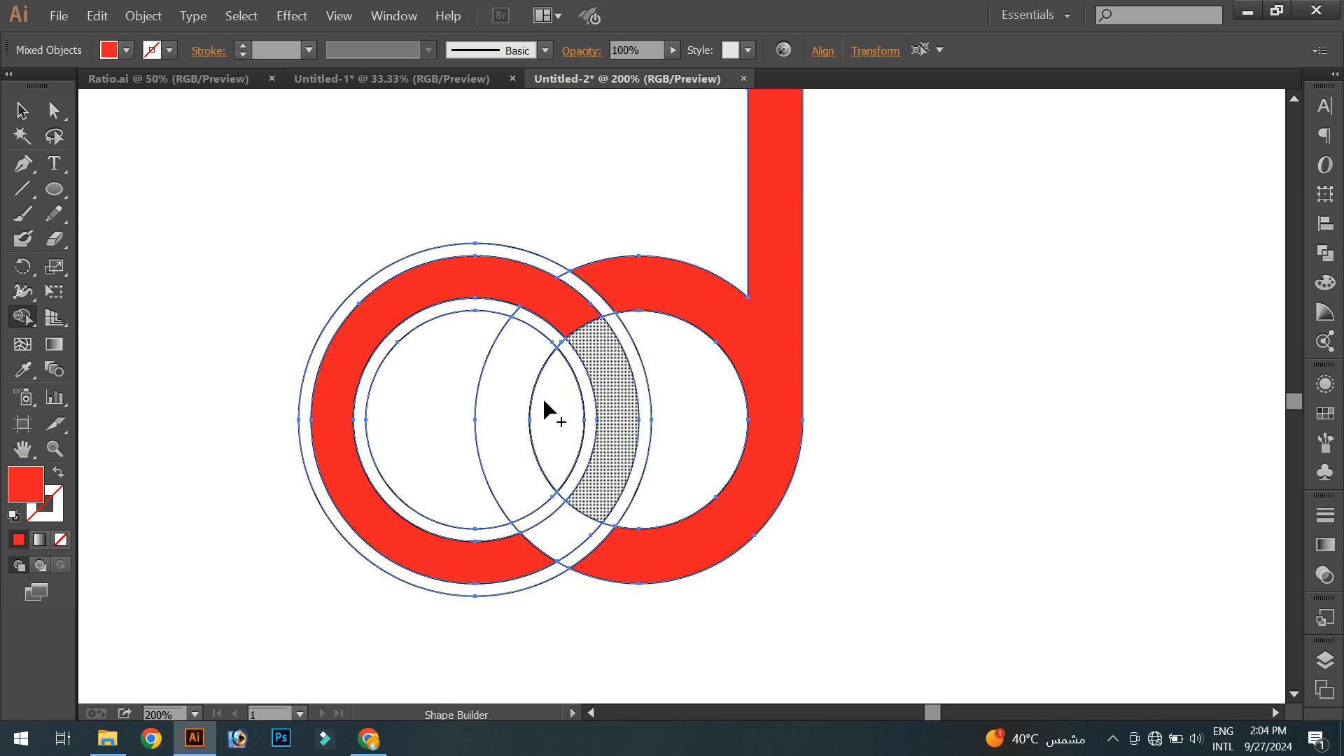
pyautogui.click(515, 404)
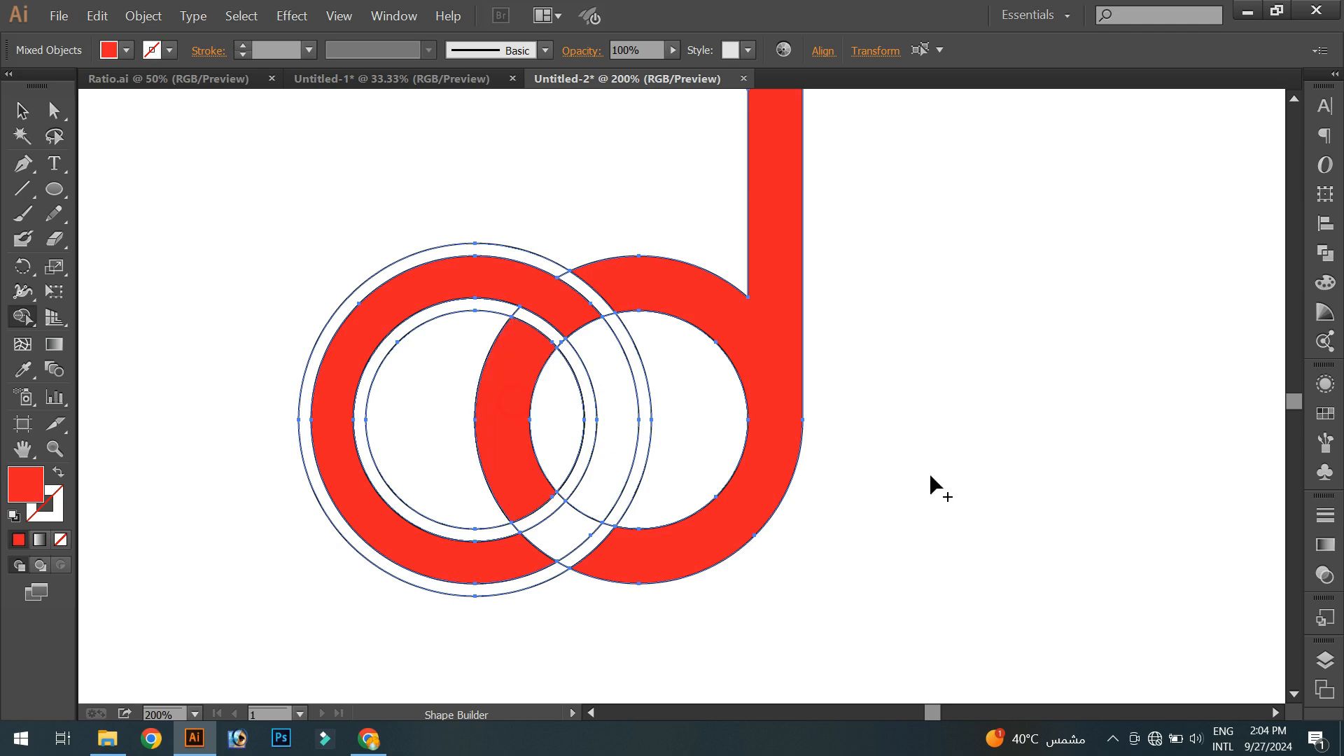
# - Delete the leftover inner-circle, gap and outer offset regions around the rings with Shape Builder's erase mode
pyautogui.moveTo(871, 480); pyautogui.dragTo(880, 477)
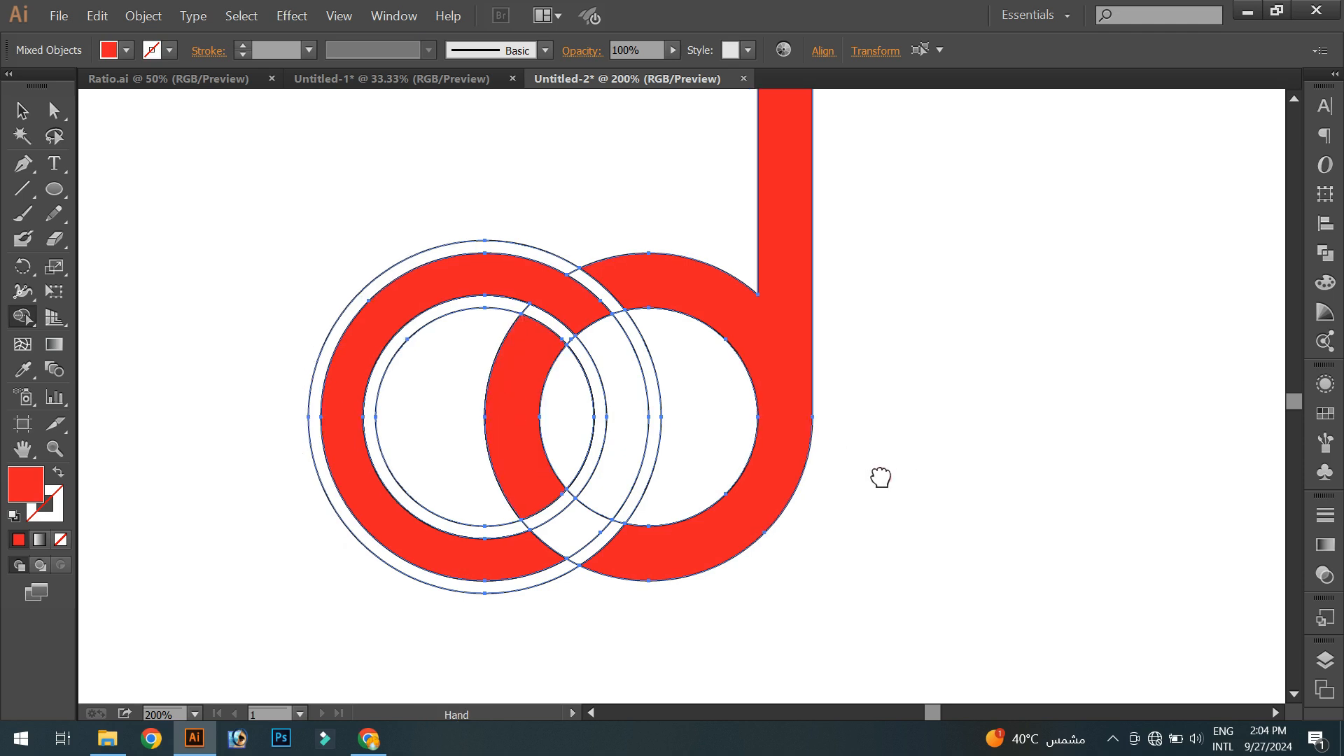
pyautogui.moveTo(679, 444)
pyautogui.mouseDown()
pyautogui.moveTo(591, 429)
pyautogui.moveTo(562, 384)
pyautogui.mouseUp()
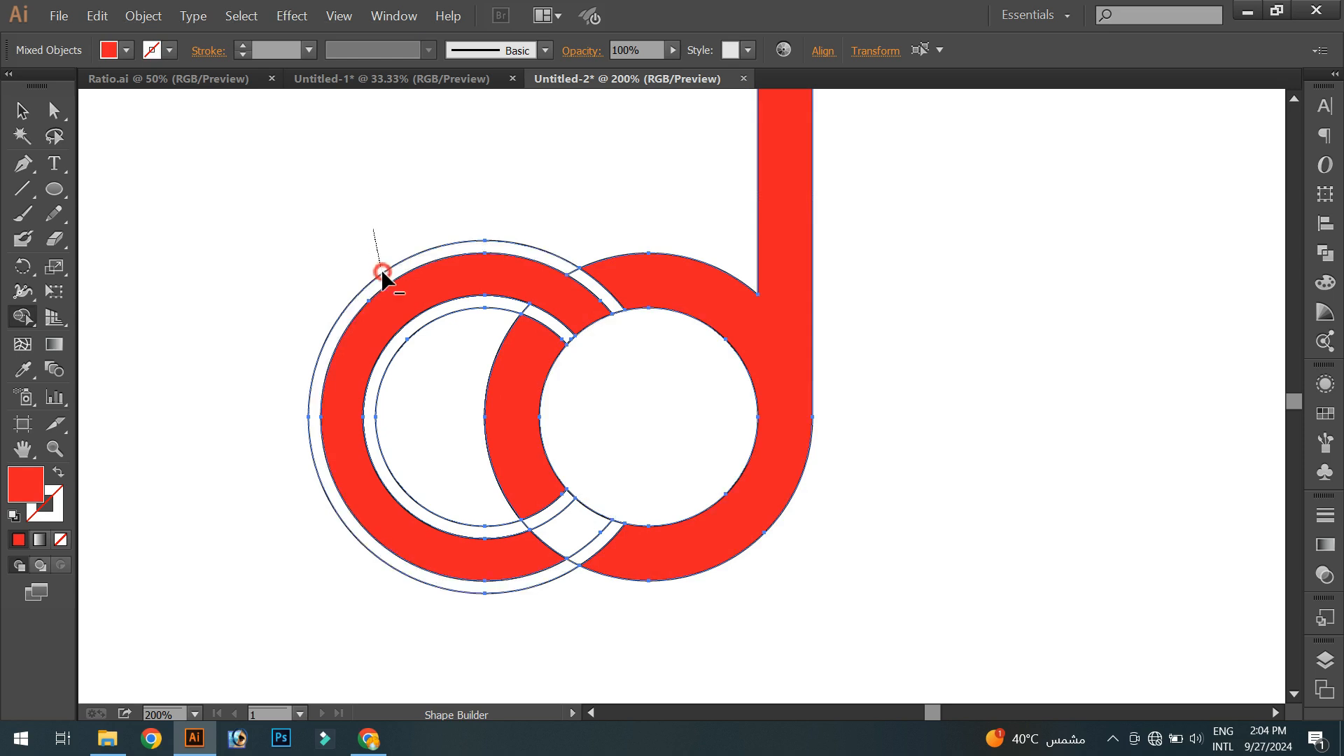
pyautogui.moveTo(578, 277)
pyautogui.mouseDown()
pyautogui.moveTo(564, 266)
pyautogui.moveTo(603, 317)
pyautogui.mouseUp()
pyautogui.scroll(-1, 604, 317)
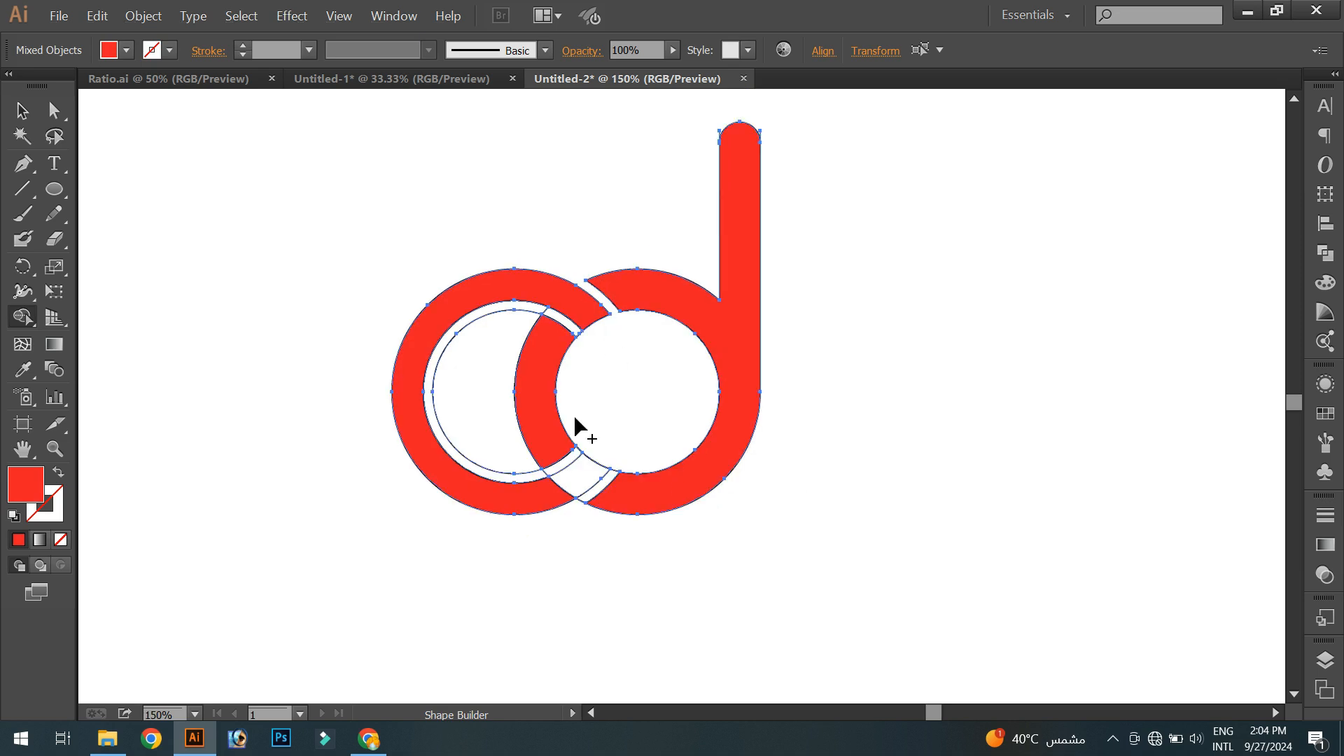
pyautogui.keyDown('alt'); pyautogui.click(478, 469); pyautogui.keyUp('alt')
pyautogui.press('v')
pyautogui.hotkey('ctrl', '1')
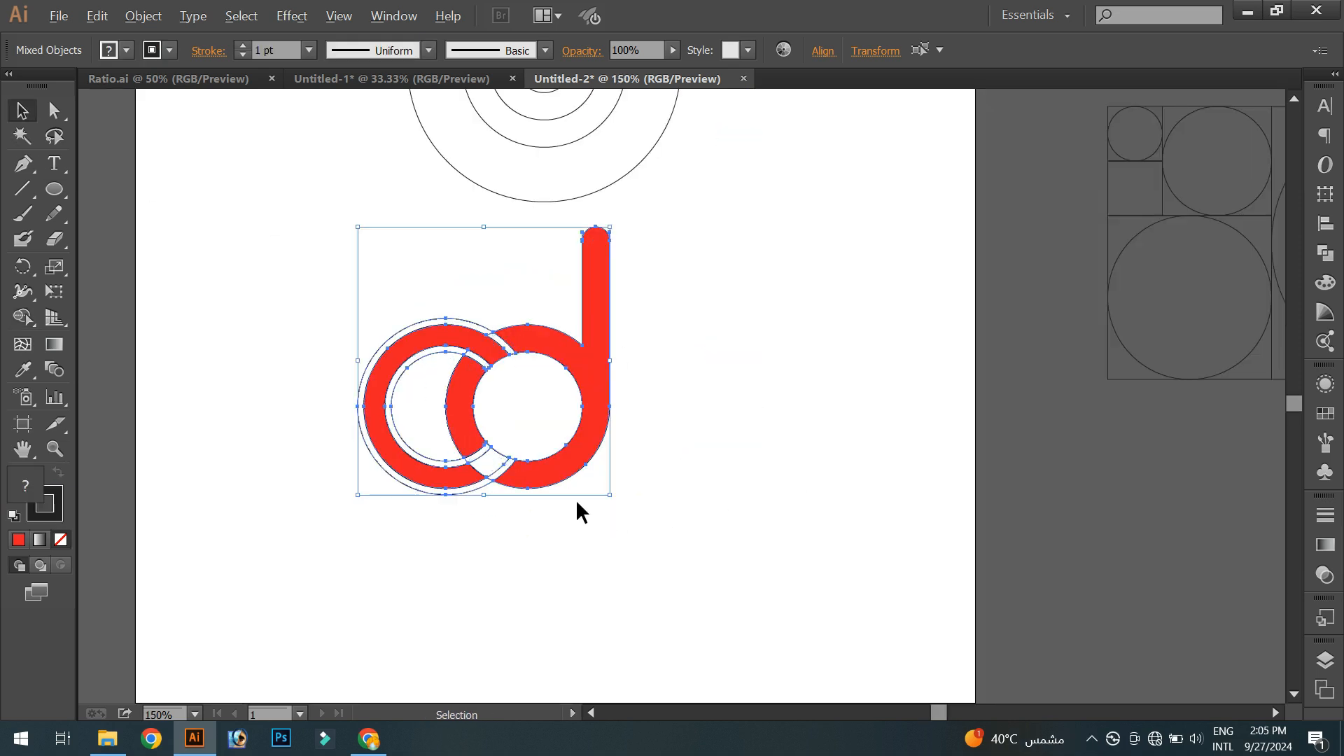
pyautogui.scroll(1, 577, 501)
pyautogui.click(23, 317)
pyautogui.moveTo(453, 446)
pyautogui.mouseDown()
pyautogui.moveTo(420, 473)
pyautogui.moveTo(490, 483)
pyautogui.mouseUp()
# - Round the corners at both cut ends of the left ring using the Direct Selection tool
pyautogui.click(22, 111)
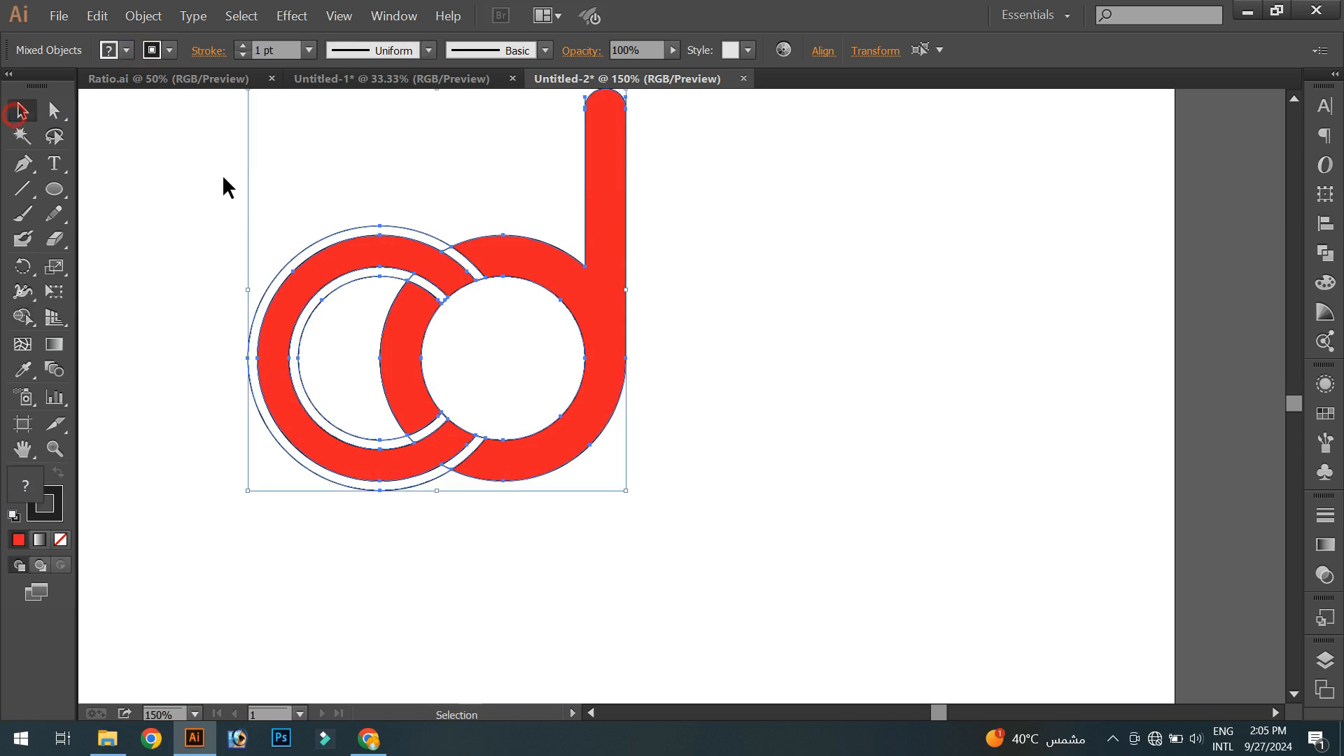
pyautogui.click(233, 182)
pyautogui.scroll(-1, 279, 275)
pyautogui.moveTo(207, 220); pyautogui.dragTo(641, 500)
pyautogui.click(170, 51)
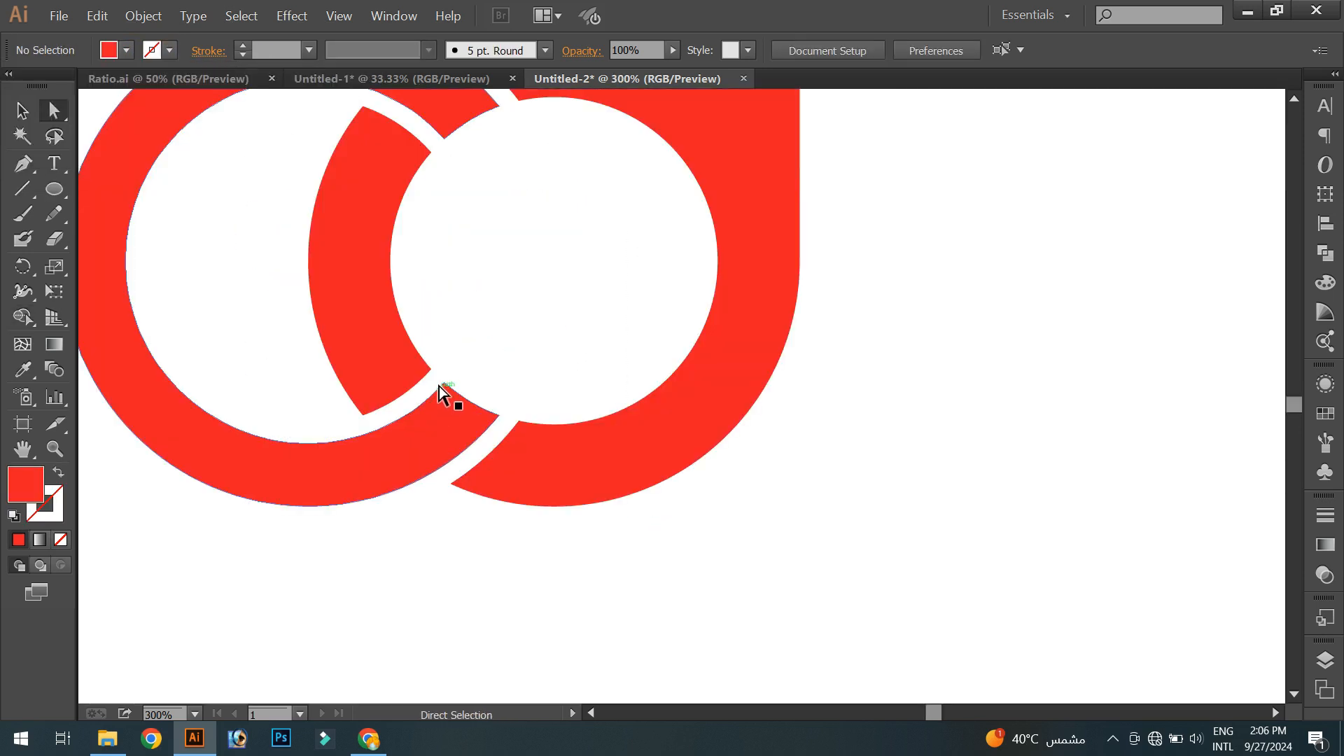
pyautogui.moveTo(475, 403); pyautogui.dragTo(382, 469)
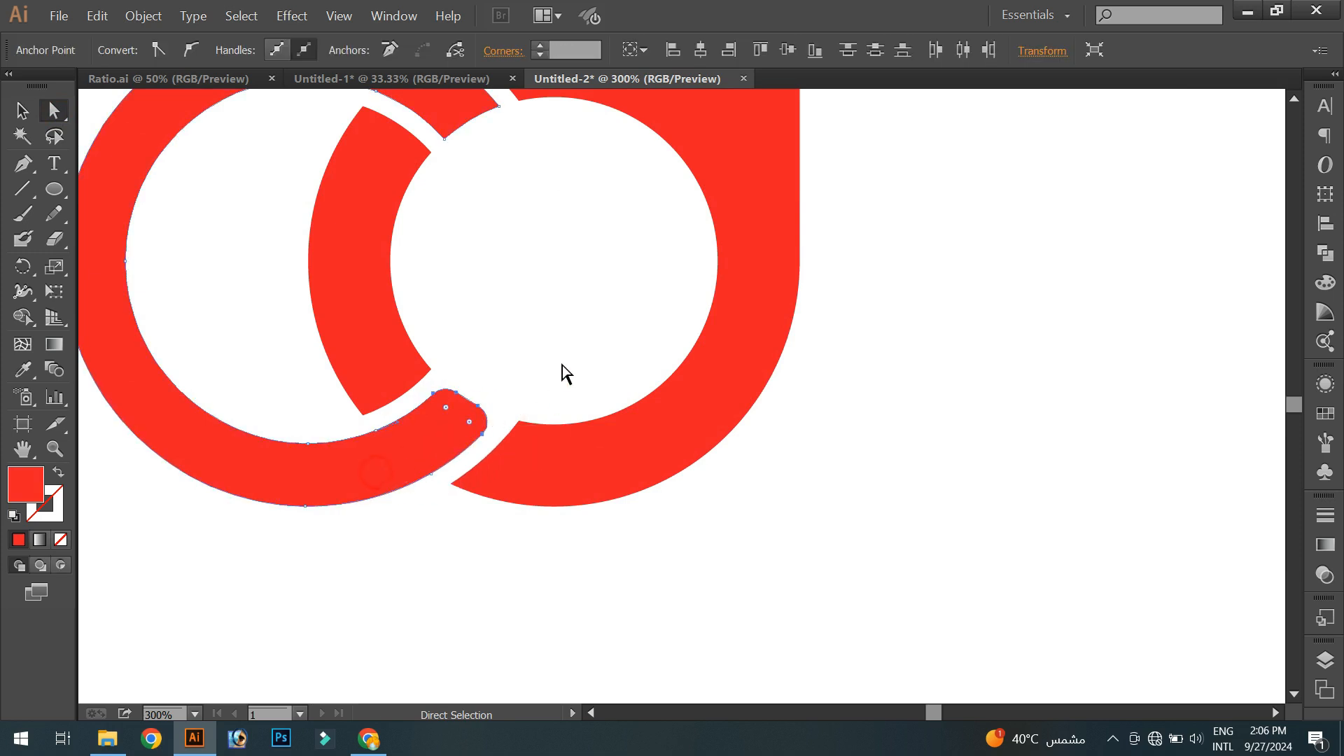
pyautogui.moveTo(536, 348); pyautogui.dragTo(504, 498)
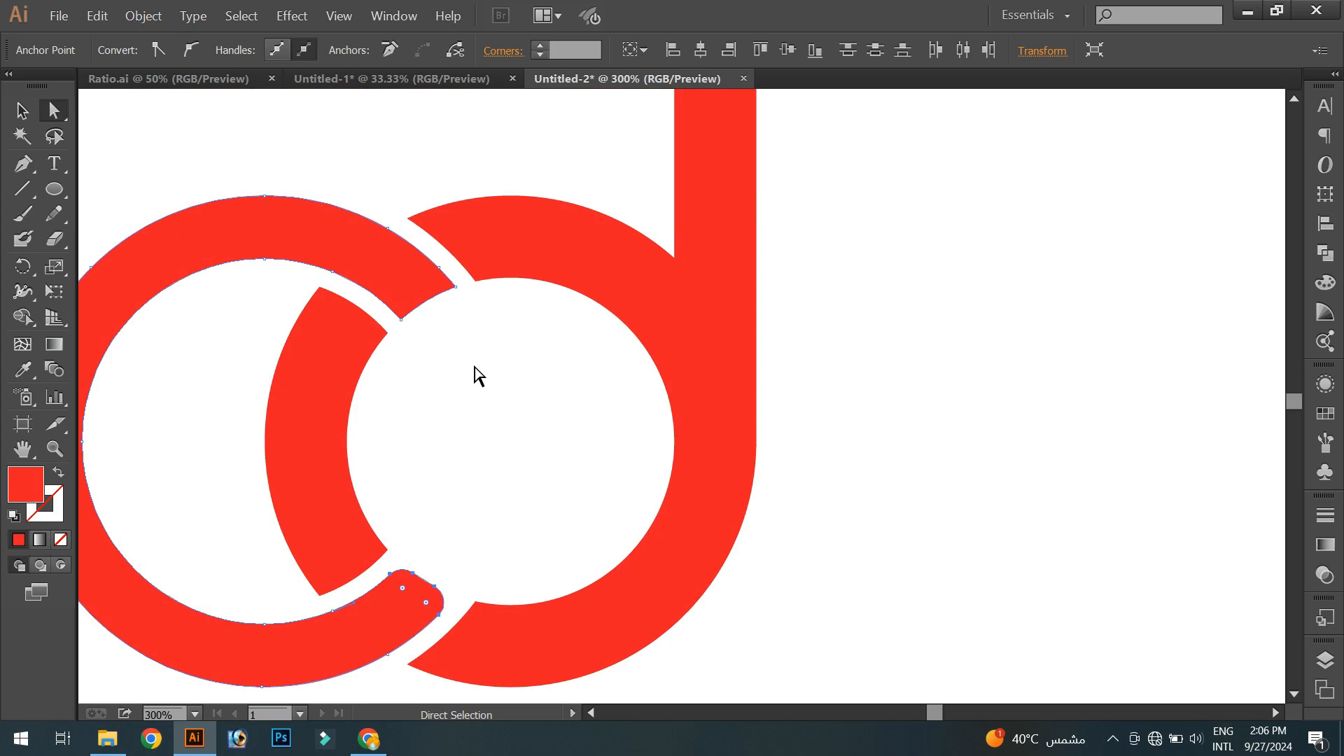
pyautogui.click(456, 288)
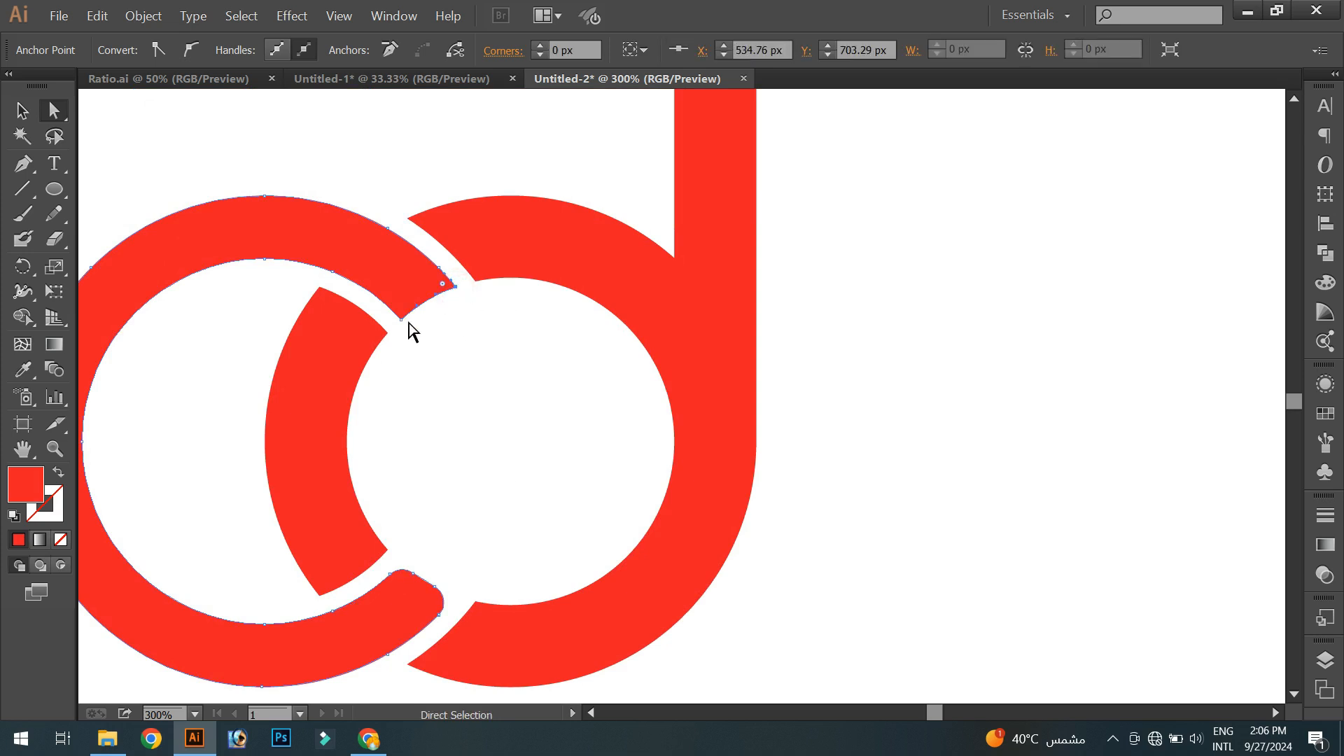
pyautogui.keyDown('shift'); pyautogui.click(401, 320); pyautogui.keyUp('shift')
pyautogui.moveTo(408, 312); pyautogui.dragTo(224, 196)
pyautogui.scroll(-1, 429, 377)
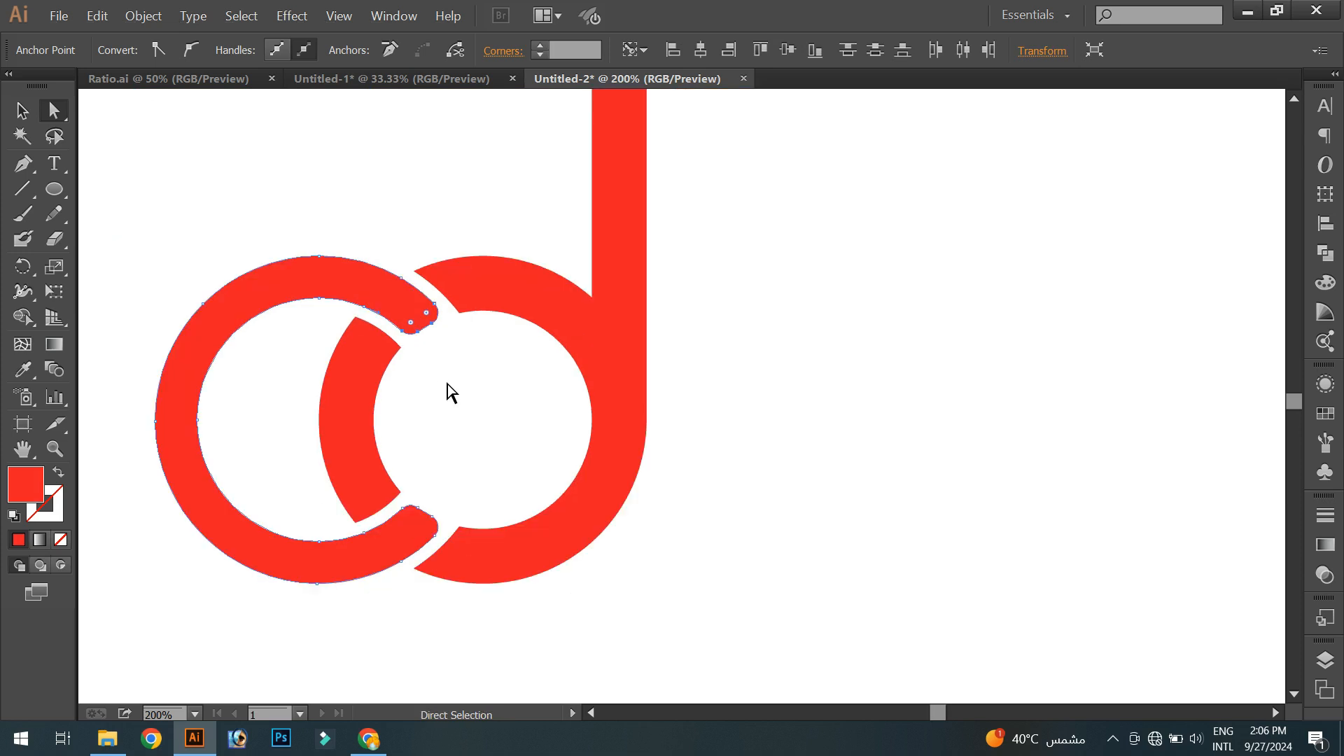
pyautogui.click(20, 108)
pyautogui.click(800, 392)
pyautogui.scroll(-1, 797, 389)
pyautogui.moveTo(744, 414); pyautogui.dragTo(700, 495)
pyautogui.scroll(-1, 699, 480)
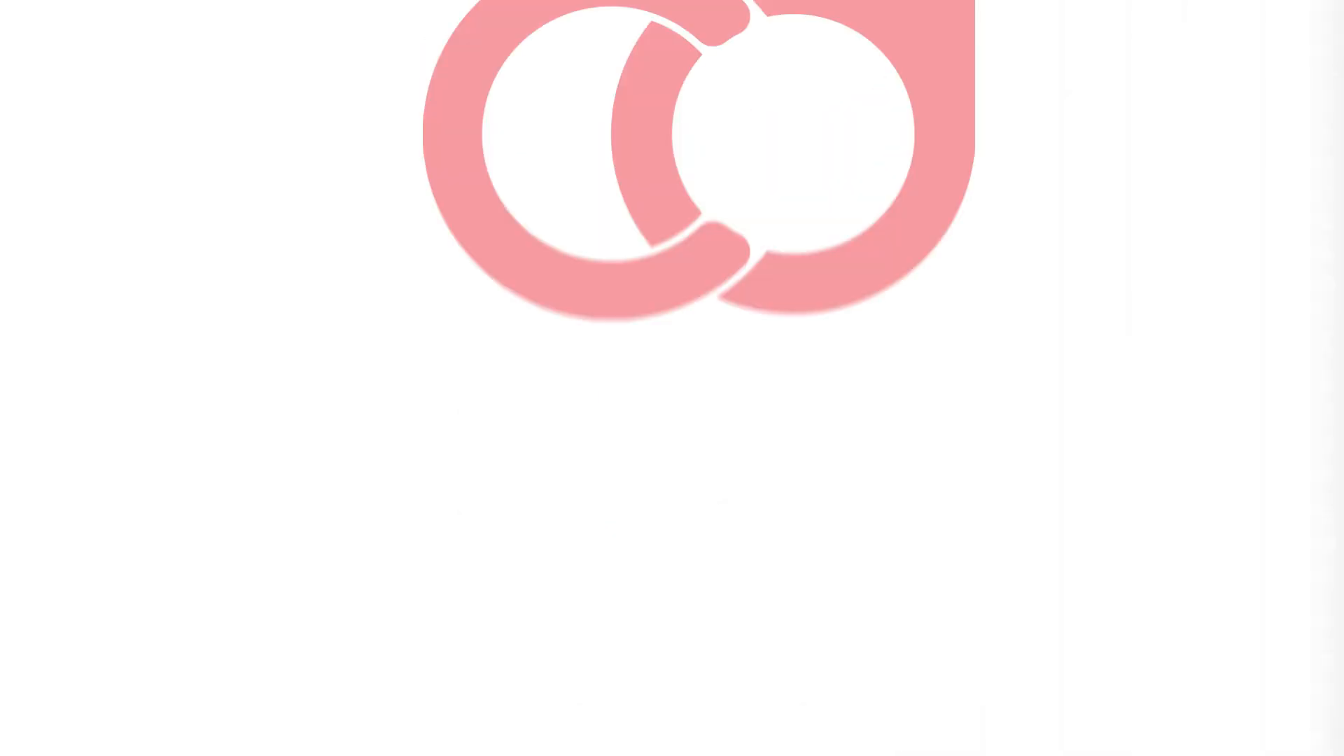